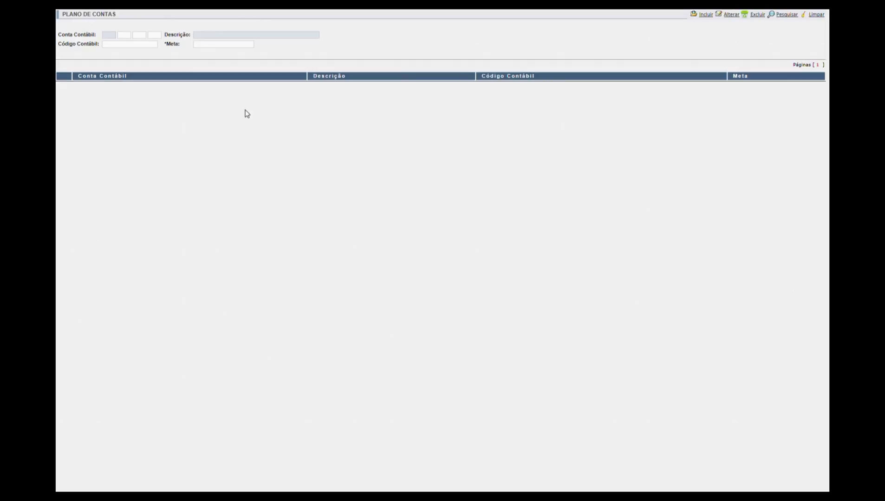
- Add the top-level account 1 with the description RECEITA to the chart of accounts
left_click(114, 36)
type("receita")
key("Tab")
left_click(705, 15)
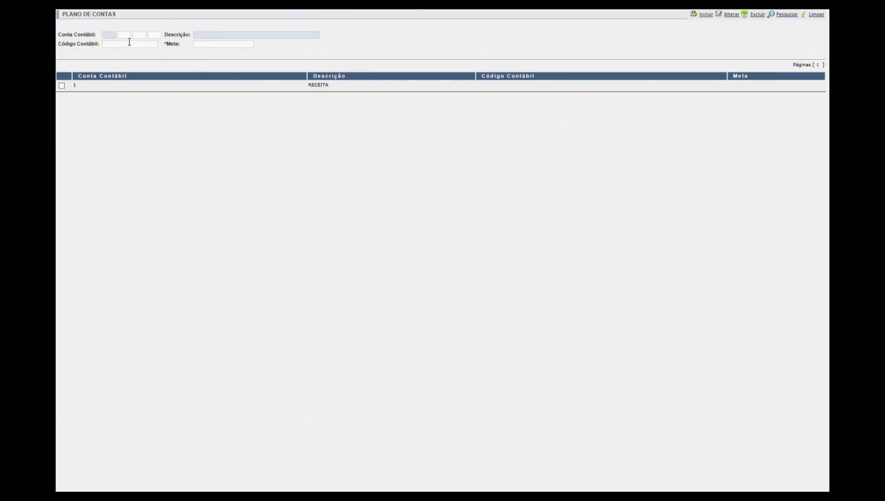
- Add the top-level account 2 with the description DESPESA
type("2")
left_click(228, 37)
type("despesa")
left_click(706, 14)
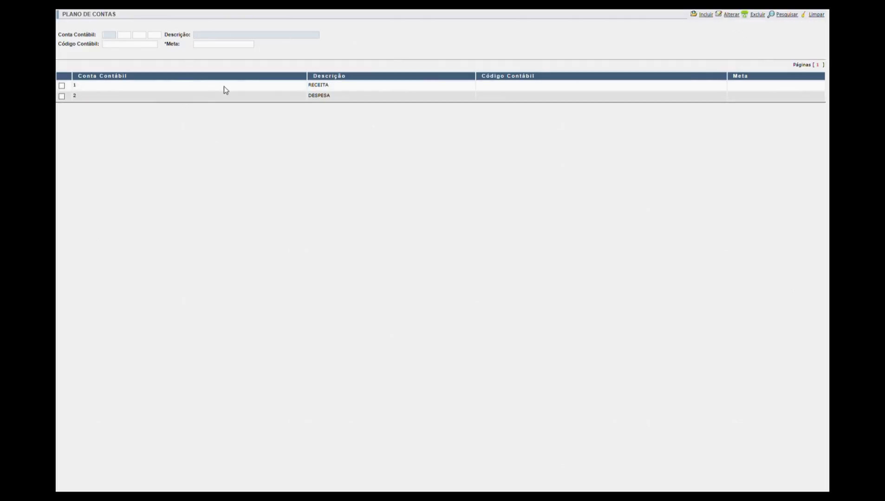
- Add account 1.1 RECEITA DE VENDAS, using the RECEITA account as its base
left_click(61, 86)
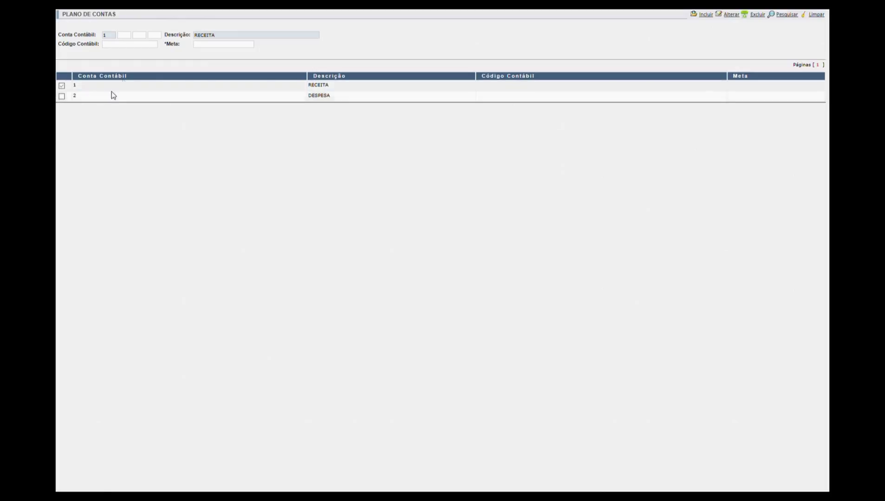
type("2")
key("BackSpace")
type("1")
left_click(229, 36)
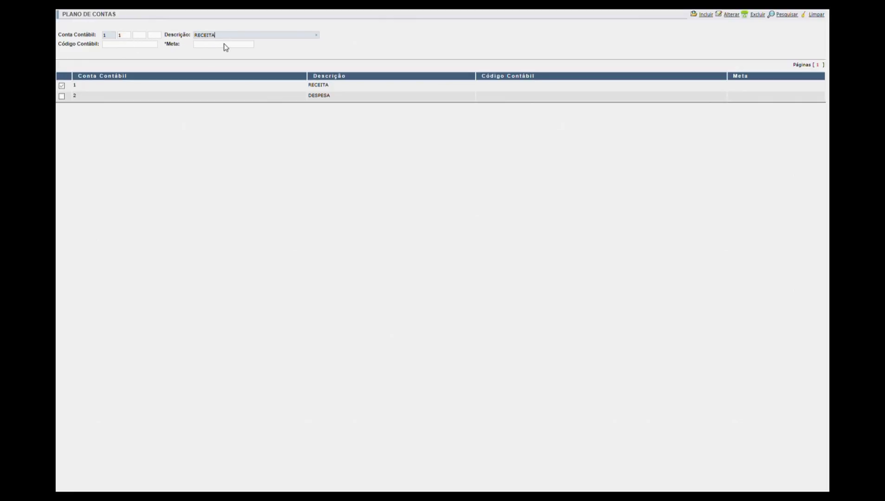
type("de vendas")
left_click(704, 15)
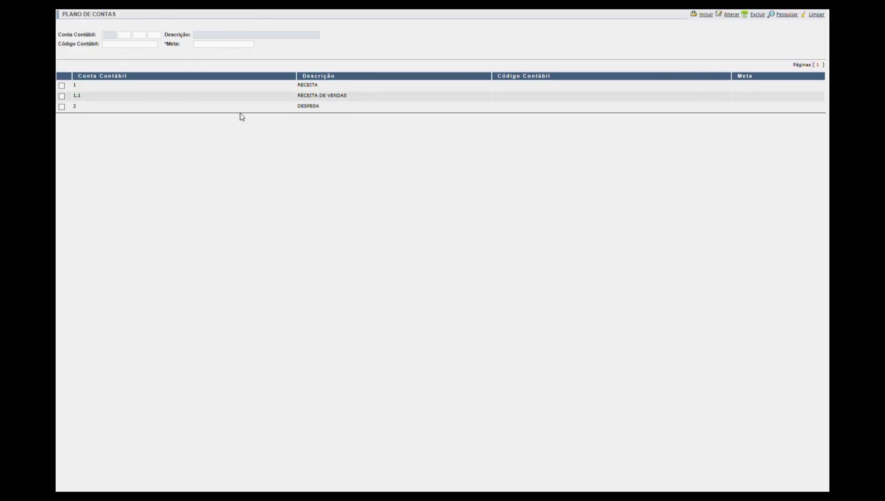
- Add account 1.2 with the description RECEITA DE INVESTIMENTOS
left_click(116, 35)
double_click(232, 36)
type("investimentos")
left_click(707, 17)
- Add account 1.1.1 VENDAS DE PRODUTOS/SERVIÇOS under RECEITA DE VENDAS
left_click(298, 96)
left_click(142, 36)
type("1")
left_click_drag(244, 36, 199, 36)
type("vendas ")
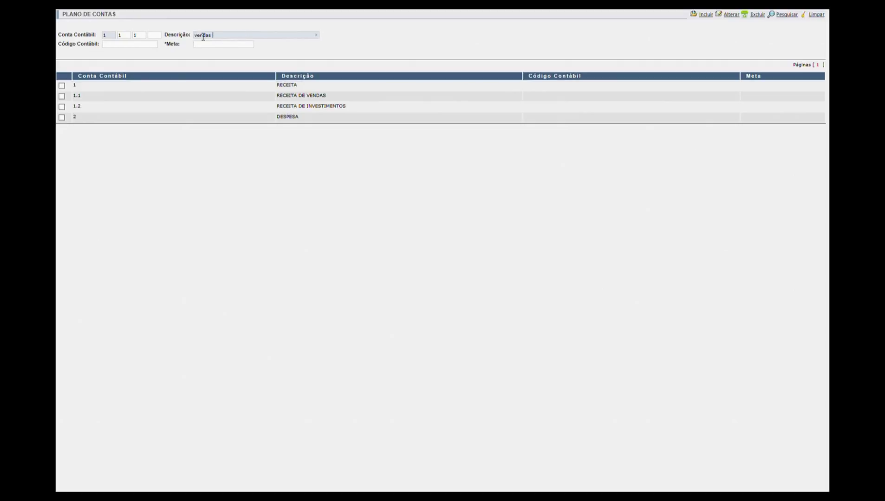
type("de produtos/servc")
type("ços")
key("Return")
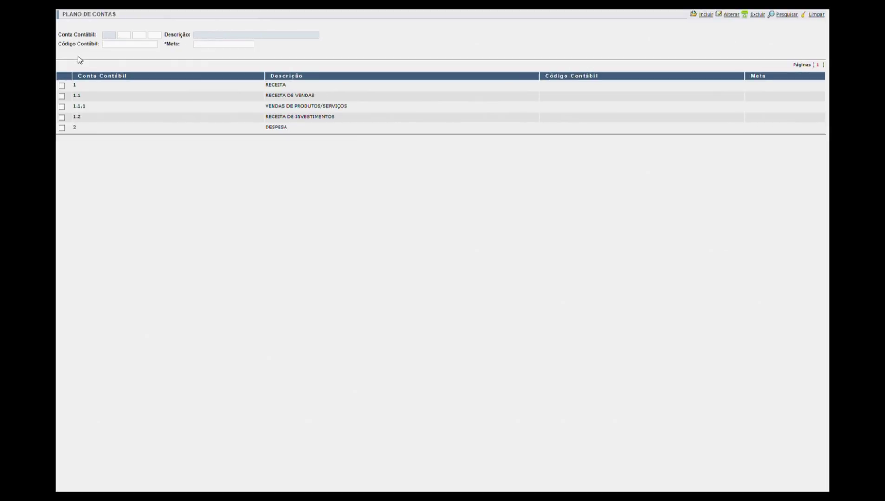
- Add account 1.1.1.1 VENDAS DE PRODUTOS under VENDAS DE PRODUTOS/SERVIÇOS
left_click(325, 110)
left_click_drag(250, 38, 314, 37)
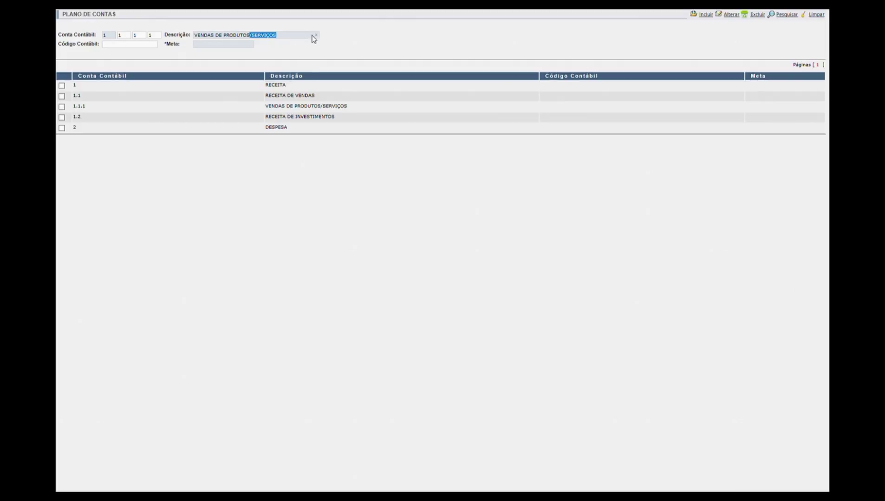
key("BackSpace")
left_click(702, 13)
- Add account 1.1.1.2 VENDAS DE SERVIÇOS under VENDAS DE PRODUTOS/SERVIÇOS
left_click(361, 106)
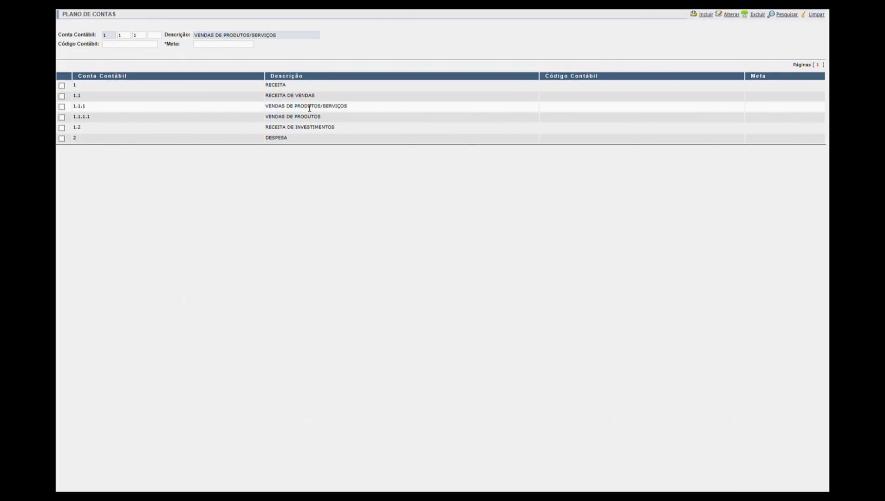
left_click(151, 34)
type("2")
left_click(235, 40)
double_click(234, 39)
key("BackSpace")
key("Delete")
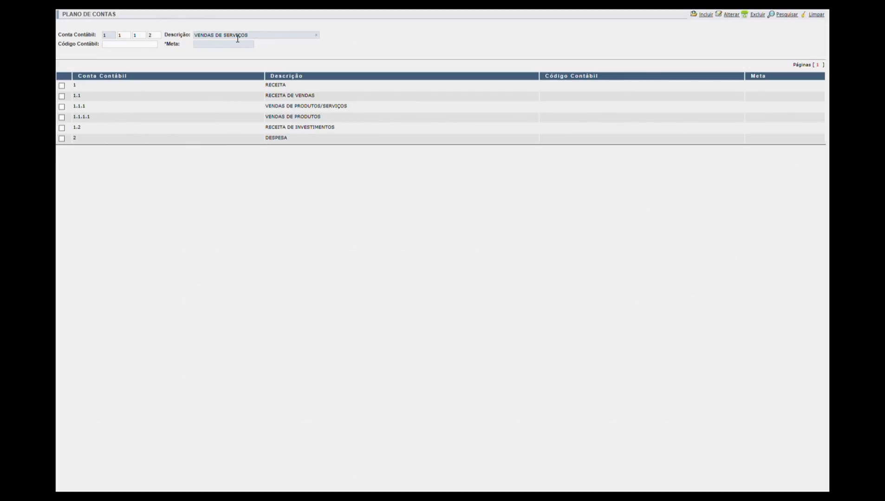
left_click(705, 14)
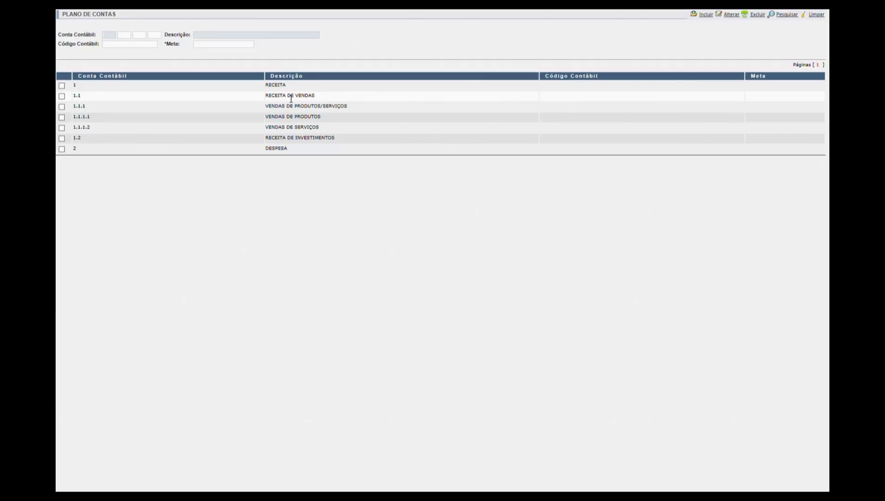
- Add account 1.2.1 APLICAÇÕES FINANCEIRAS under RECEITA DE INVESTIMENTOS
left_click(285, 138)
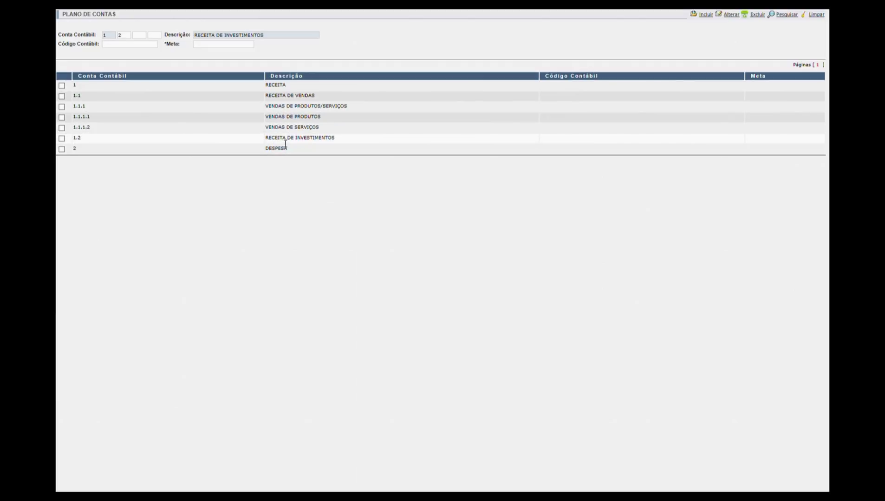
left_click(145, 39)
type("1")
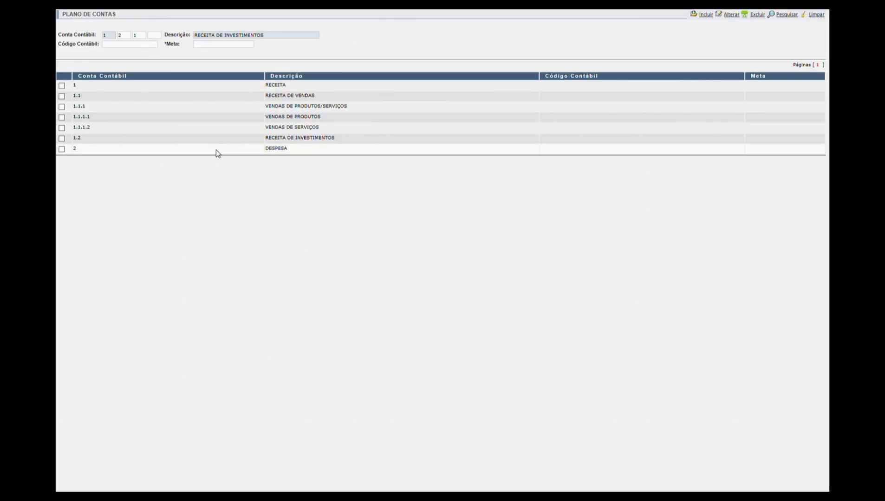
left_click_drag(280, 37, 195, 36)
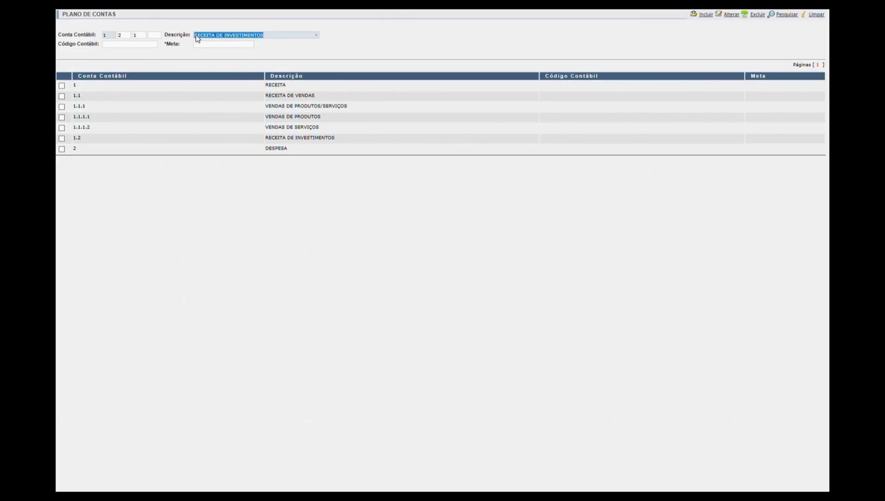
type("a")
type("plicações financeiras")
key("Return")
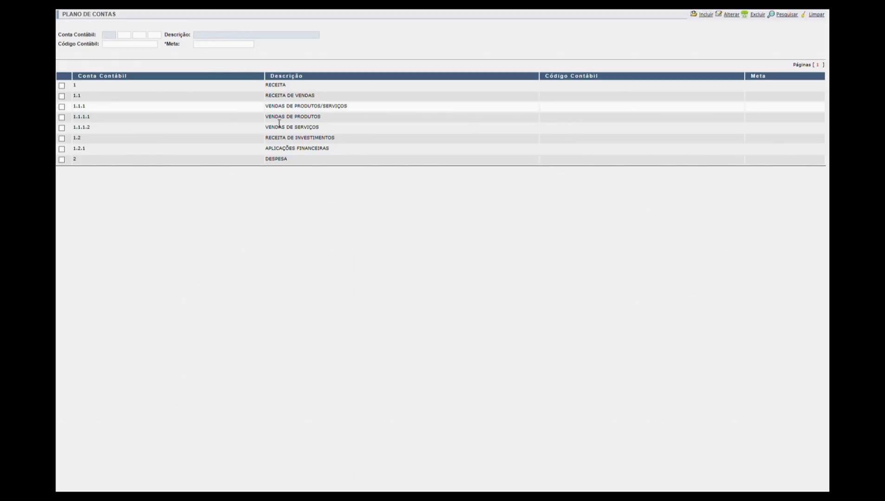
- Add account 1.2.1.1 REDIMENTOS DE APLICAÇÕES under APLICAÇÕES FINANCEIRAS
left_click(274, 149)
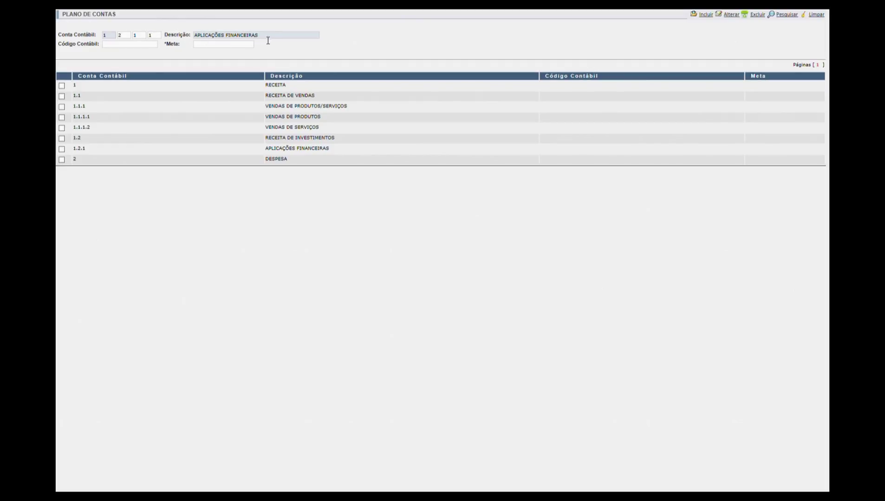
type("redime")
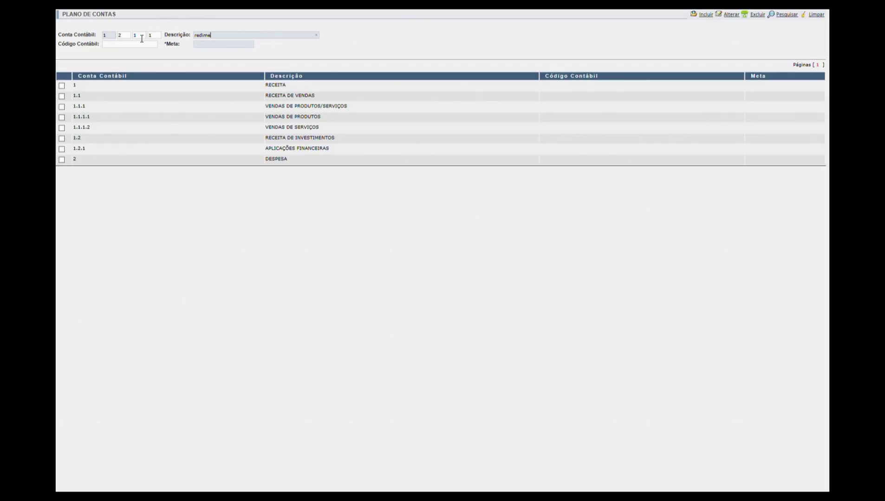
type("ntos de aplicações")
key("Return")
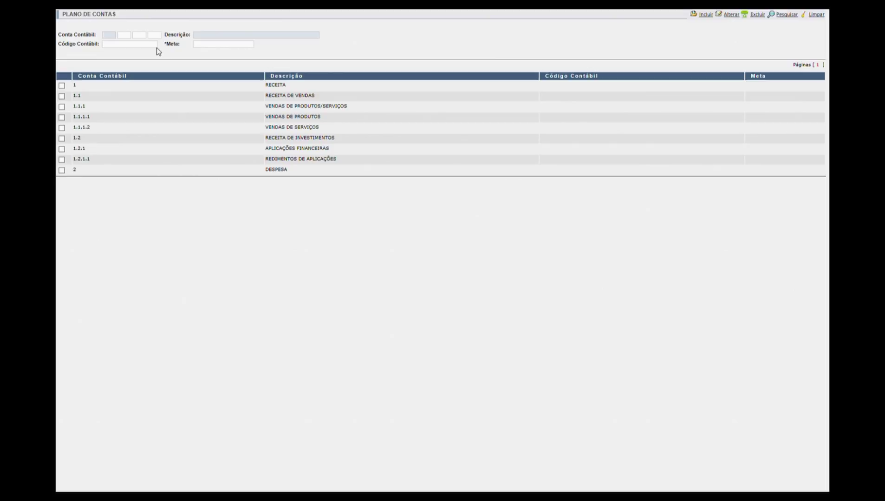
left_click(140, 47)
left_click_drag(64, 45, 176, 40)
left_click(177, 40)
- Add account 2.1 DESPESAS OPERACIONAIS under DESPESA
left_click(281, 174)
left_click(128, 36)
type("1")
double_click(233, 35)
key("End")
type("s operacionais")
key("Tab")
key("Tab")
key("Return")
- Add account 2.2 DESPESAS COM EQUIPAMENTOS, using the DESPESAS OPERACIONAIS entry as its base
left_click(281, 184)
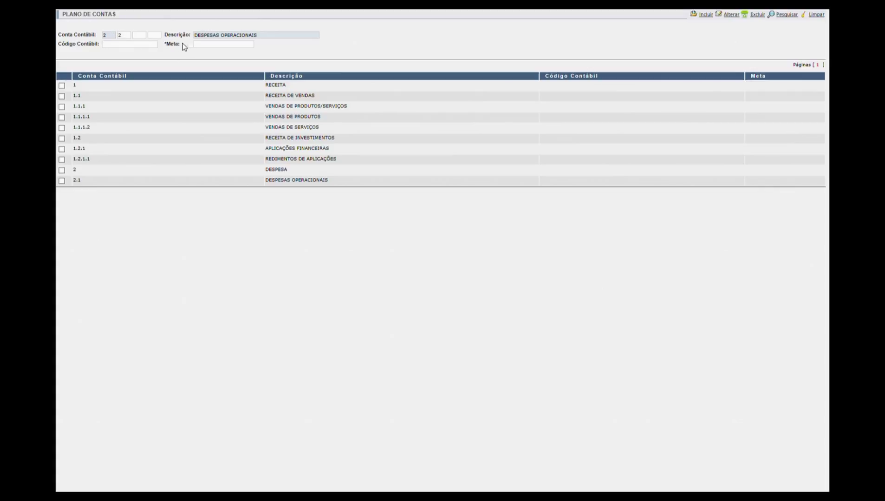
left_click_drag(270, 36, 228, 39)
key("BackSpace")
key("BackSpace")
key("BackSpace")
type("com equipamentso")
key("BackSpace")
key("BackSpace")
type("os")
key("Tab")
key("Return")
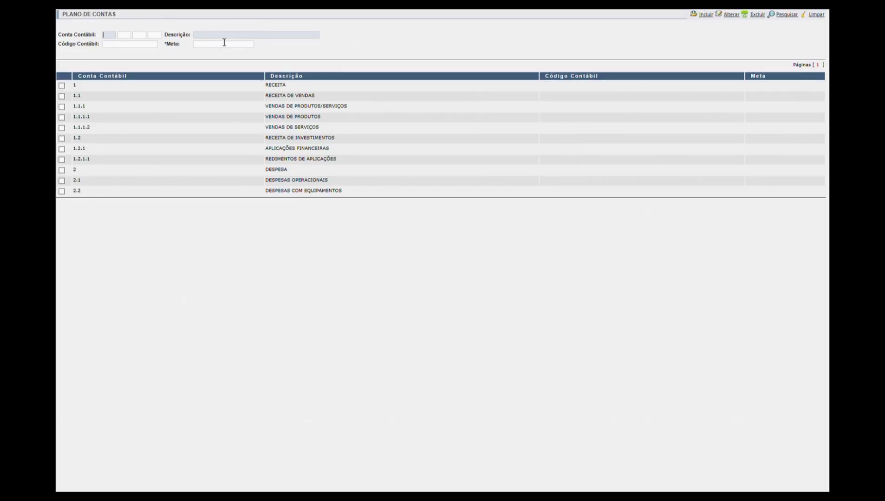
- Add account 2.3 with the description RH
left_click_drag(128, 36, 115, 39)
left_click_drag(293, 36, 196, 36)
type("rh")
key("Tab")
key("Return")
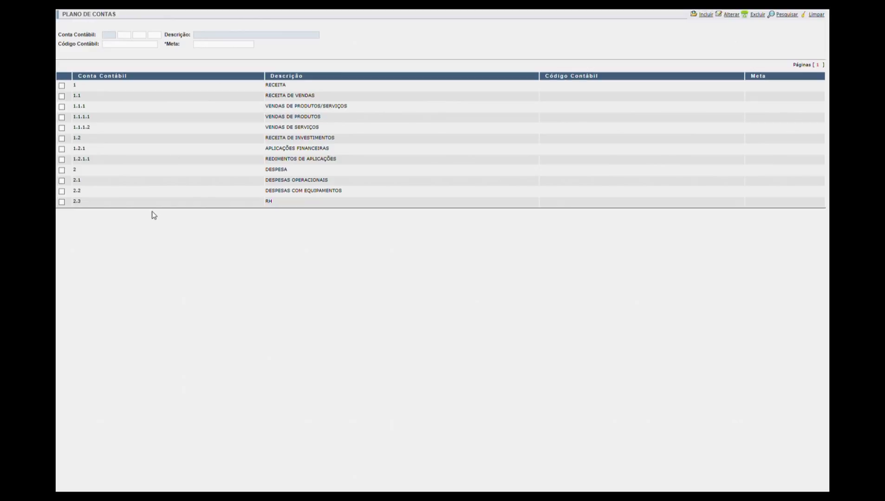
- Add account 2.4 with the description FROTA, using the RH entry as its base
left_click(95, 201)
left_click(119, 36)
type("4")
double_click(216, 39)
type("frota")
left_click(706, 15)
- Add account 2.5 with the description MATERIA PRIMA
type("25")
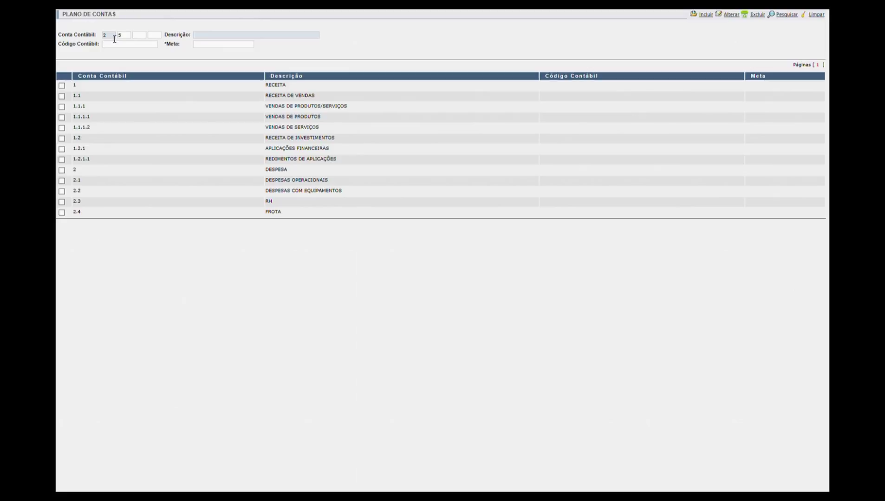
type("materia prima")
left_click(706, 14)
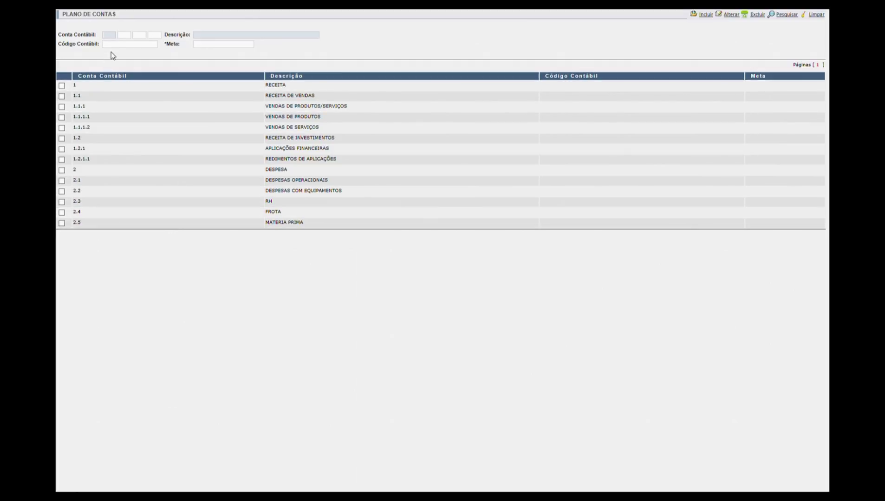
- Add account 2.6 with the description COMERCIAIS
type("6")
type("come")
type("rciais")
left_click(710, 18)
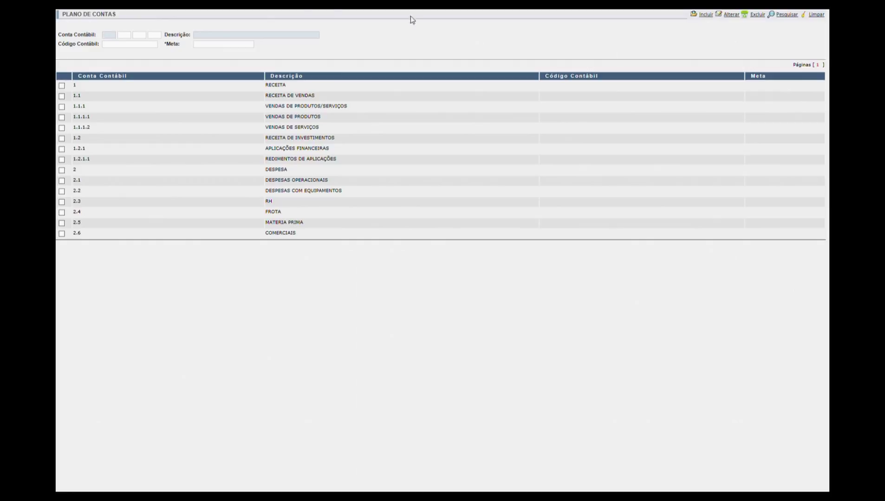
- Add account 2.7 with the description SERVIÇOS TERCEIRIZADOS
left_click(130, 37)
left_click(216, 38)
type("serviços terceirizados")
left_click(705, 15)
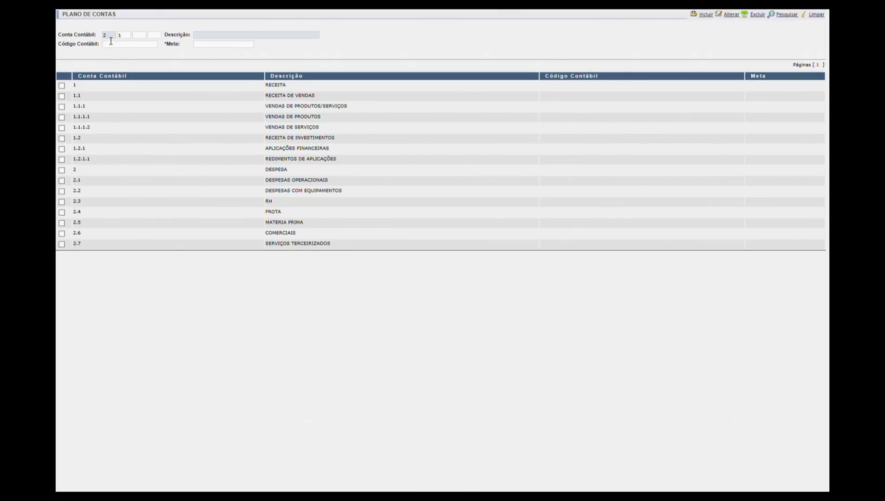
- Search for account 2.1 and add account 2.1.1 TELEFONIA/INTERNETE under DESPESAS OPERACIONAIS
left_click(236, 37)
left_click(791, 15)
left_click(336, 96)
left_click(140, 45)
type("1")
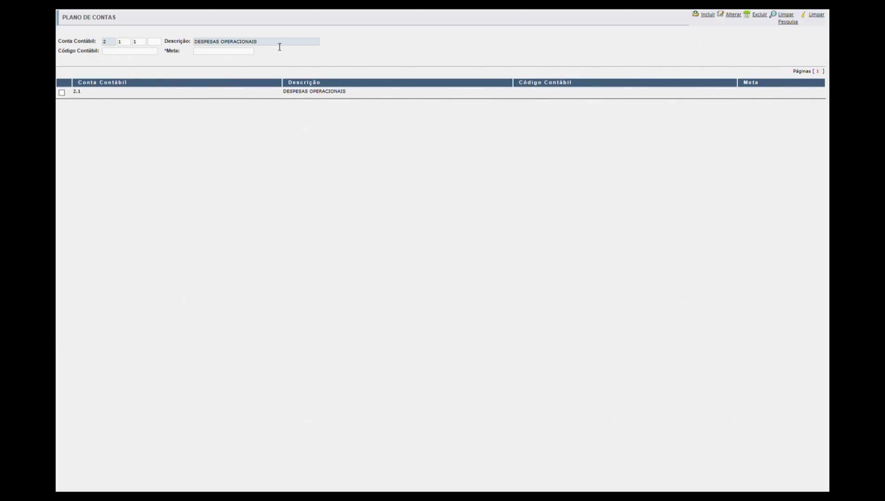
left_click_drag(279, 47, 163, 43)
type("telefonia/internete")
key("Return")
- Add account 2.1.2 with the description PREDIAL, using the TELEFONIA/INTERNETE entry as its base
left_click(288, 103)
double_click(133, 43)
type("2")
key("Tab")
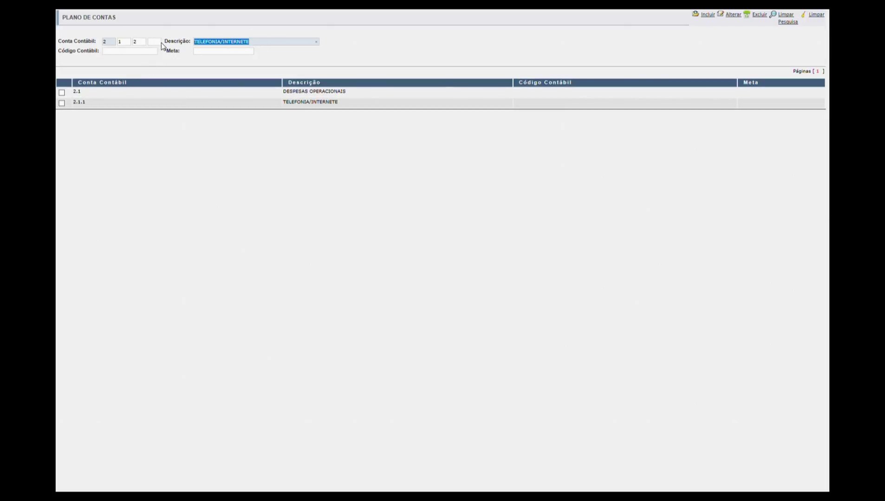
type("predial")
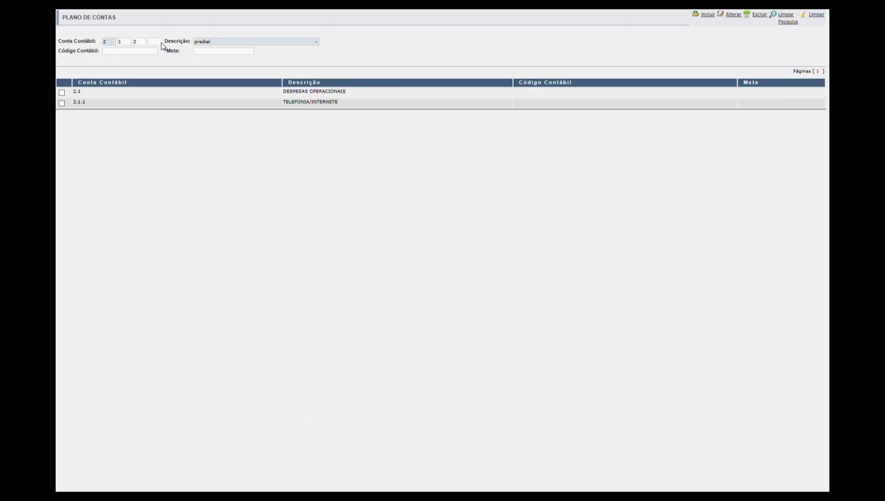
left_click(708, 14)
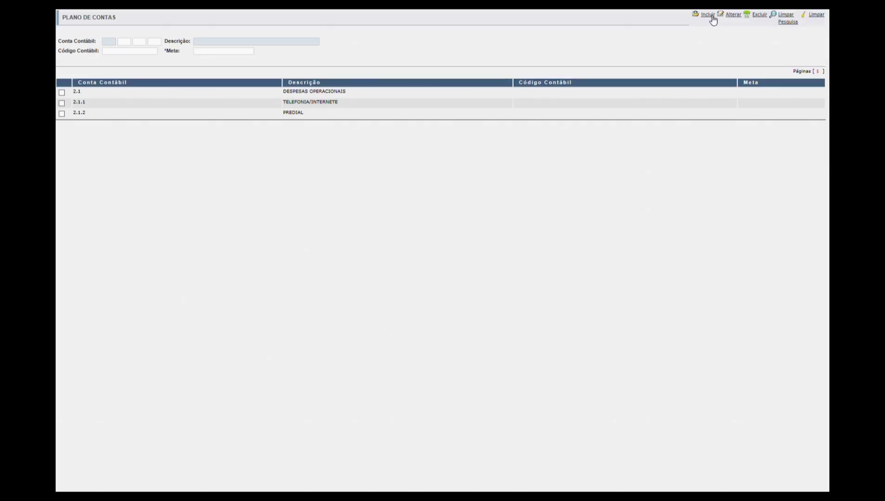
- Add account 2.1.1.1 FIXO under TELEFONIA/INTERNETE
left_click(340, 102)
type("1")
key("Tab")
type("fixo")
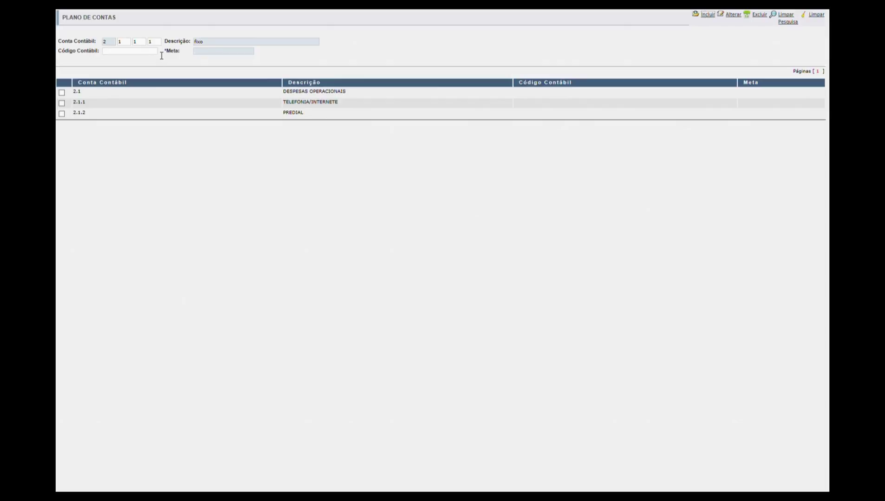
key("Return")
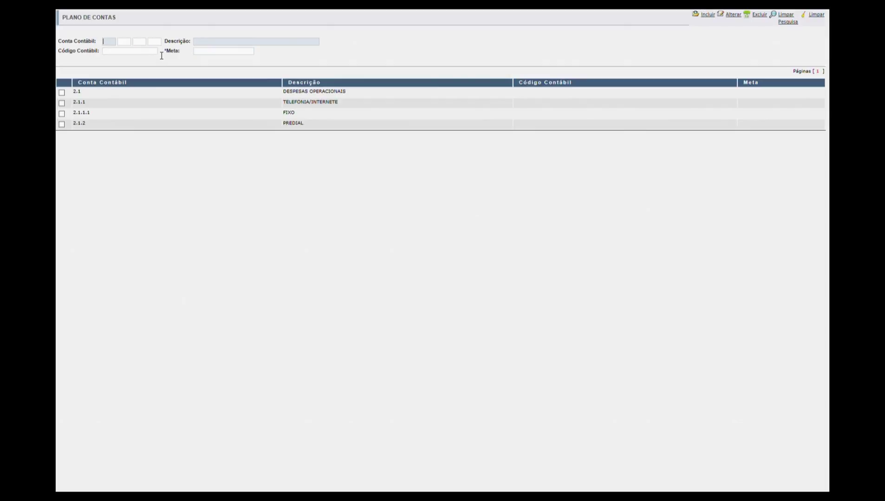
- Add account 2.1.1.2 MOVEL under TELEFONIA/INTERNETE, using the FIXO entry as its base
left_click(291, 114)
double_click(153, 41)
type("2")
key("Tab")
type("move")
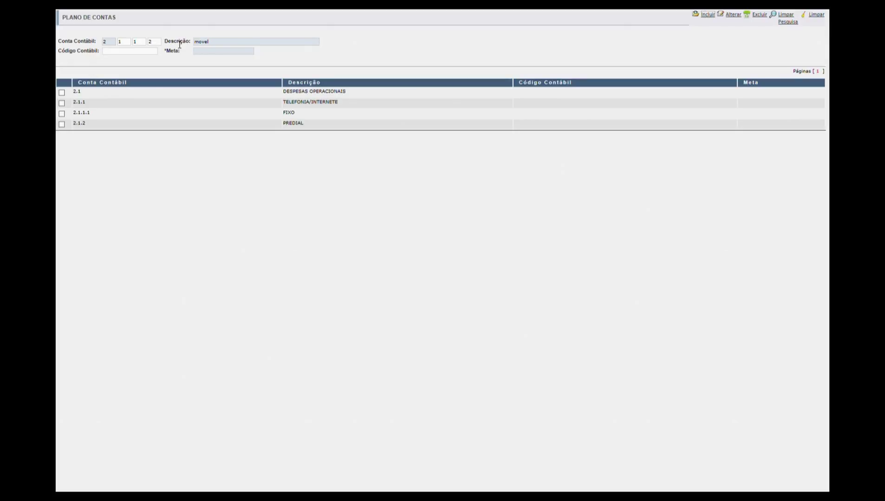
type("l")
key("Return")
- Add account 2.1.1.3 INTERNETE under TELEFONIA/INTERNETE
double_click(151, 42)
type("3")
key("Tab")
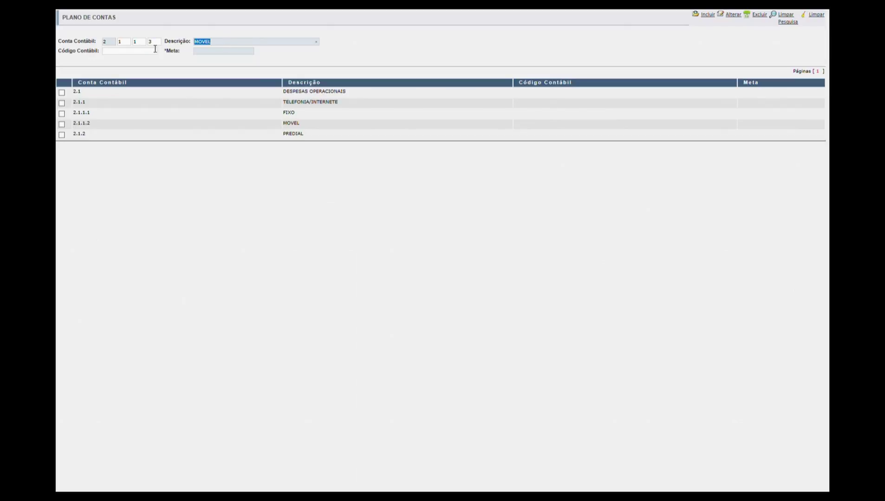
type("internete")
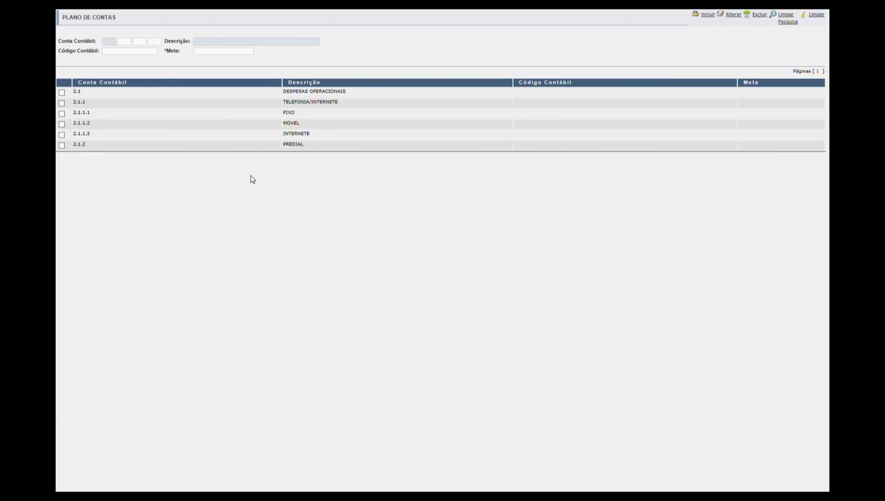
- Add account 2.1.2.1 with the description ALUGUEL, using the PREDIAL entry as its base
left_click(296, 145)
left_click(156, 41)
type("1")
key("Tab")
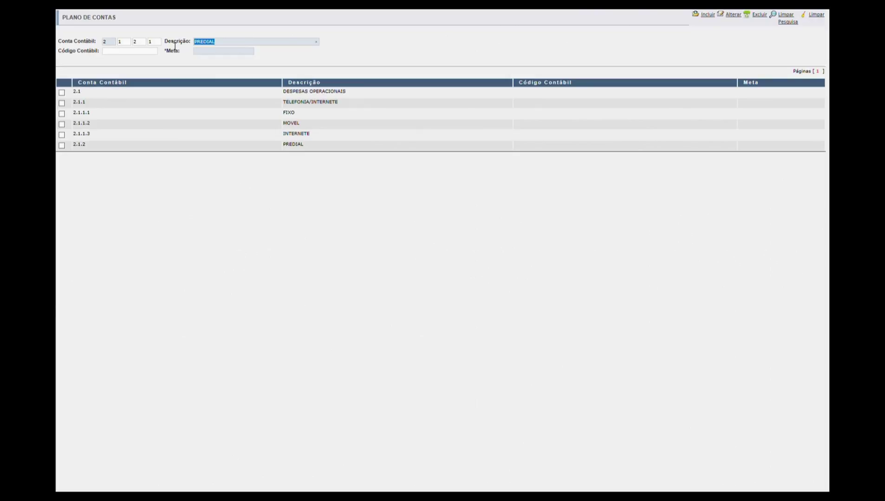
type("alugfuel")
key("BackSpace")
key("BackSpace")
key("BackSpace")
type("el")
key("Return")
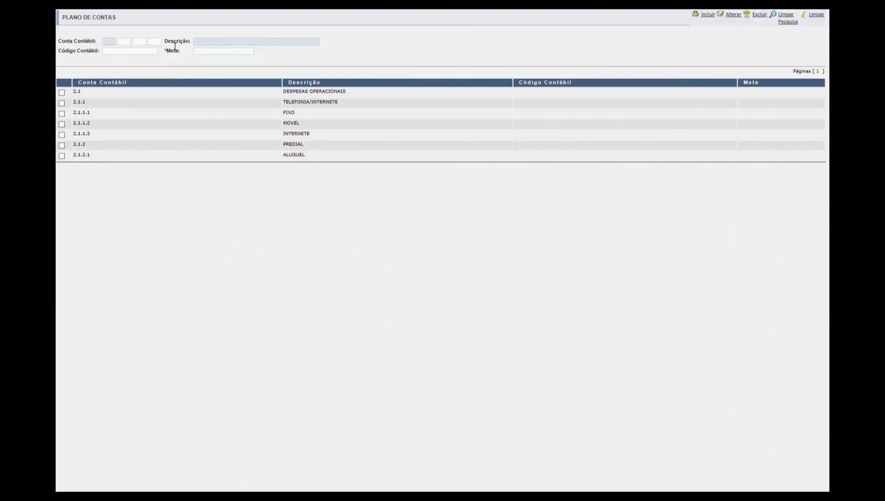
- Add account 2.1.2.2 AGUA under PREDIAL, using the ALUGUEL entry as its base
left_click(305, 156)
left_click(160, 44)
key("BackSpace")
type("2")
key("Tab")
type("ag")
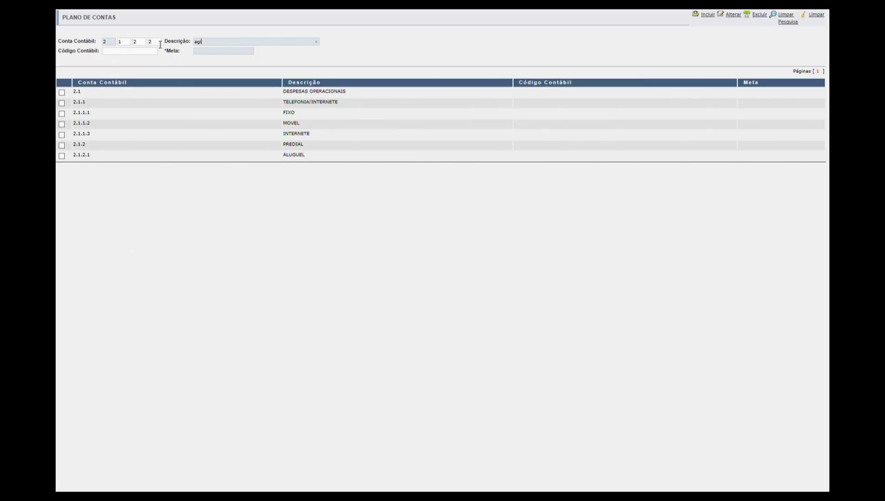
type("ua")
key("Return")
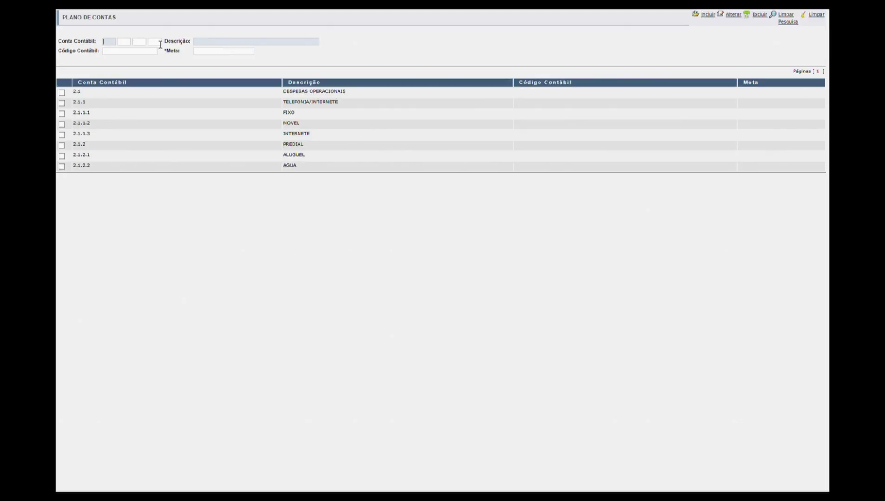
- Add account 2.1.2.3 with the description LUZ under PREDIAL
left_click_drag(289, 166, 236, 141)
left_click(235, 138)
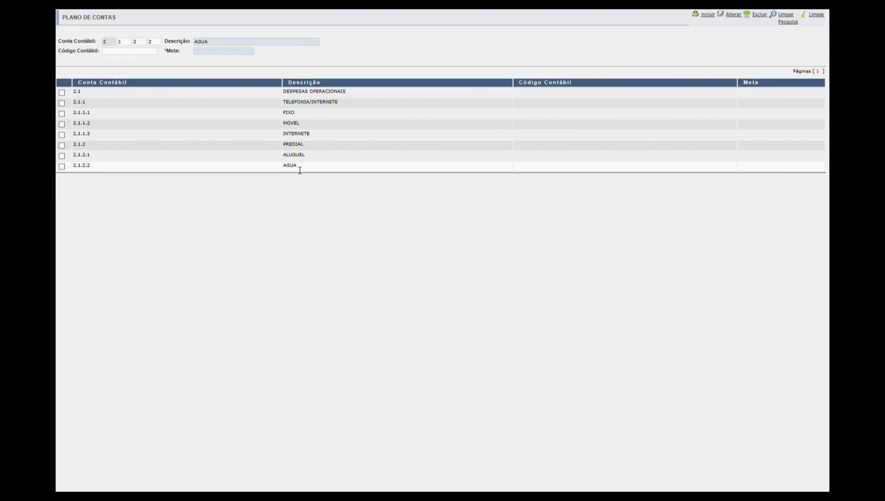
left_click_drag(159, 44, 142, 47)
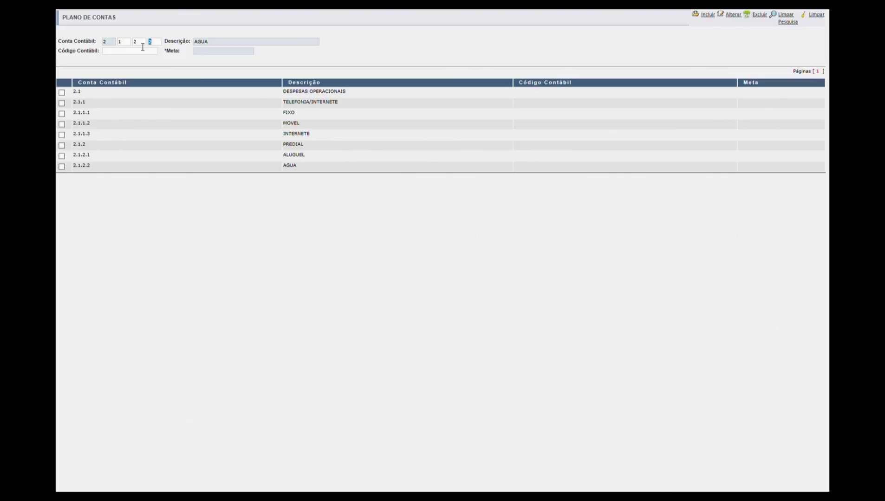
type("3")
left_click(816, 14)
type("2")
type("3")
type("luz")
key("Return")
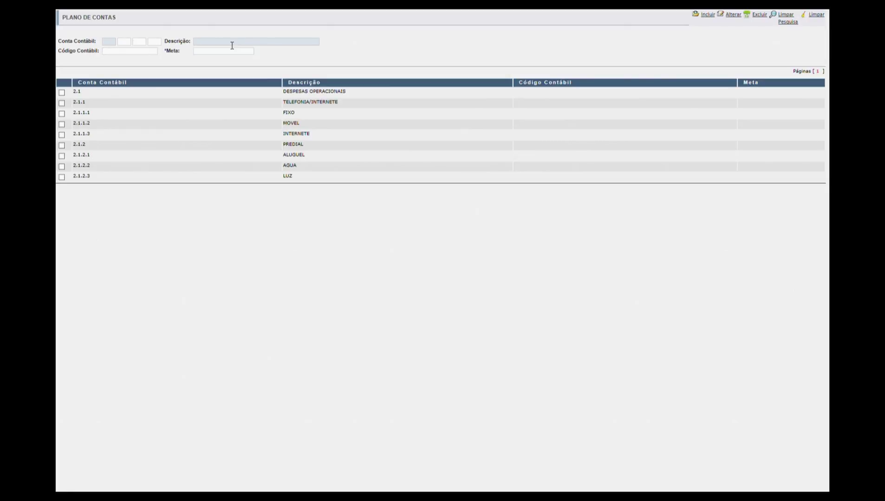
- Add account 2.1.2.4 MANUTENÇÃO under PREDIAL, using the LUZ entry as its base
left_click(287, 176)
type("4")
key("Tab")
type("manutenção")
key("Tab")
key("Return")
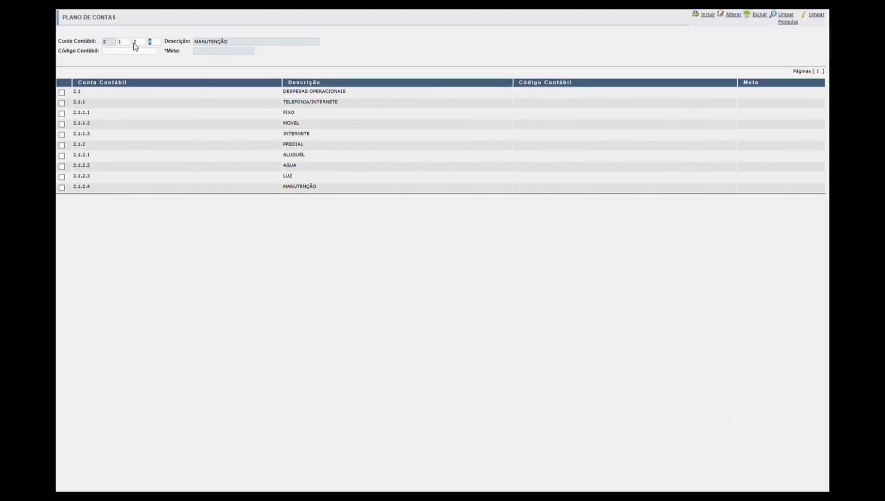
- Add account 2.1.2.5 SEGURO under PREDIAL, using the MANUTENÇÃO entry as its base
type("5")
key("Tab")
type("seguro")
key("Return")
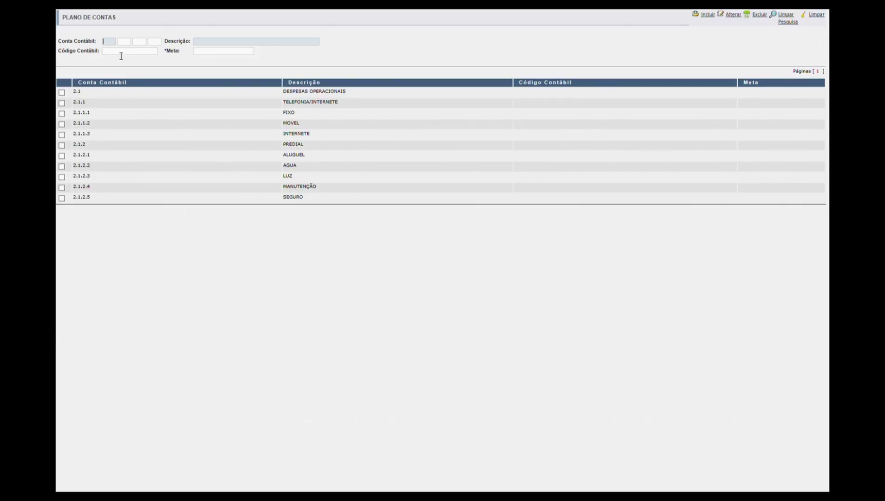
- Add account 2.1.3 with the description PROVEDORES DE SERVIÇOS under DESPESAS OPERACIONAIS
type("213")
key("shift+Home")
type("1")
key("Tab")
key("Tab")
type("erviços")
key("BackSpace")
key("BackSpace")
key("BackSpace")
key("BackSpace")
key("BackSpace")
key("BackSpace")
key("BackSpace")
type("provedores de serviuço")
key("BackSpace")
key("BackSpace")
type("ços")
key("Return")
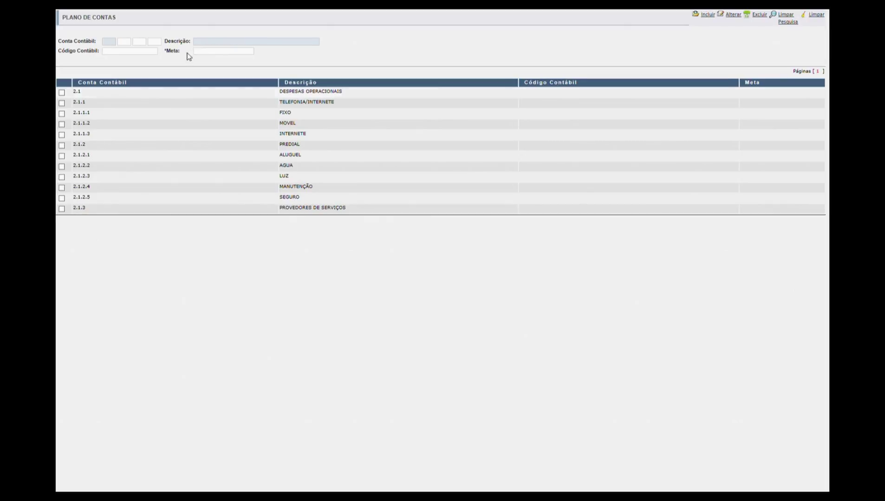
- Add account 2.1.3.1 with the description CONTABILIDADE under PROVEDORES DE SERVIÇOS
left_click(154, 41)
type("1")
key("Tab")
type("contabilidade")
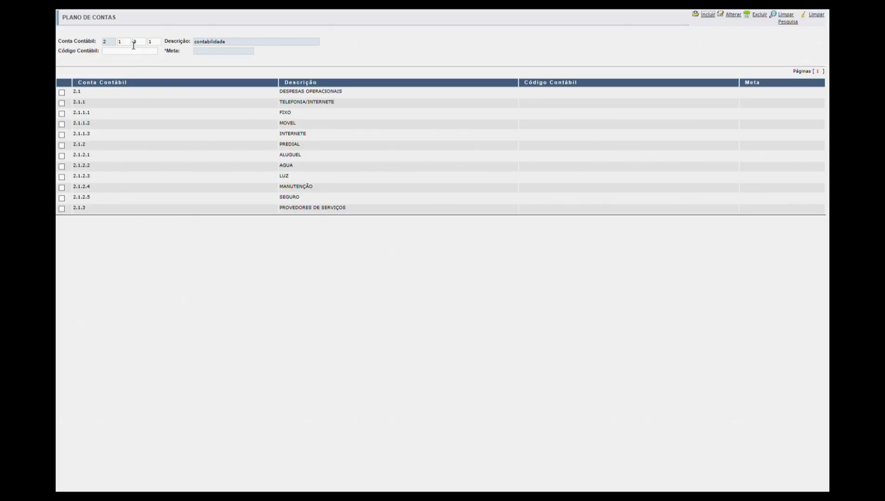
key("Return")
- Add account 2.1.3.2 SISTEMAS under PROVEDORES DE SERVIÇOS, using the CONTABILIDADE entry as its base
left_click(312, 219)
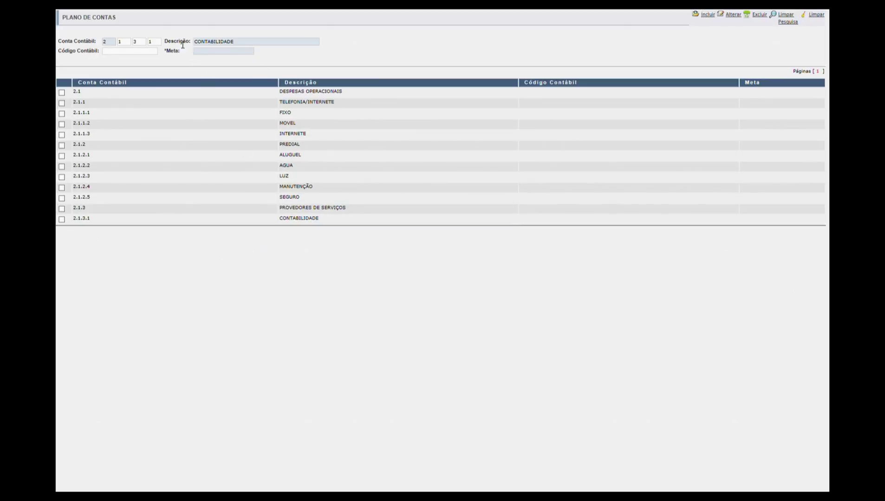
double_click(153, 42)
type("2")
key("Tab")
type("sistemas")
key("Return")
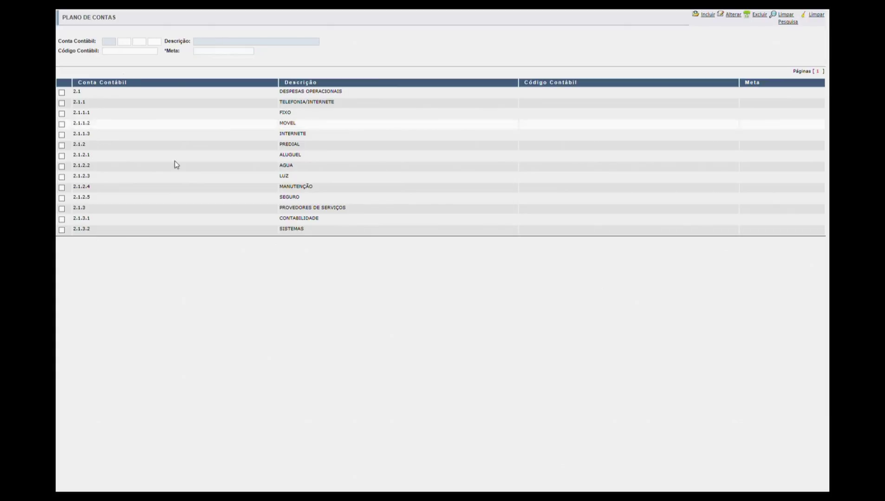
- Add account 2.1.3.3 MARKETING under PROVEDORES DE SERVIÇOS, using the SISTEMAS entry as its base
double_click(156, 43)
type("3")
left_click_drag(241, 42, 184, 43)
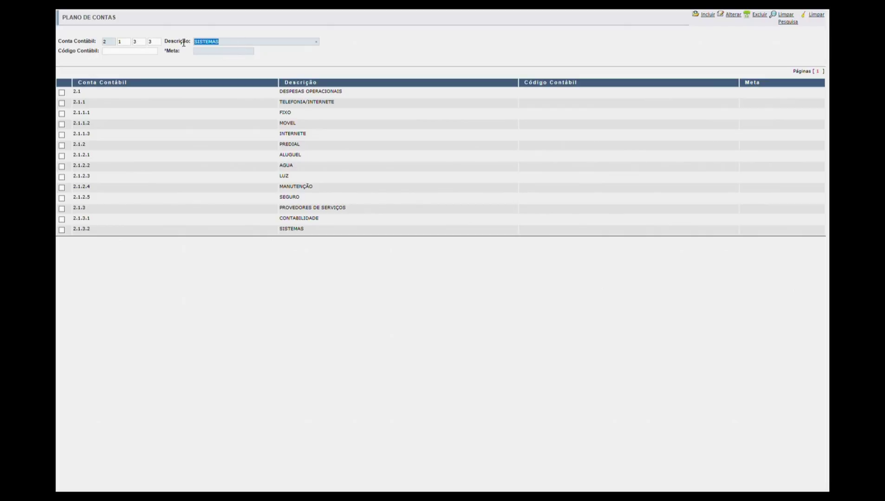
type("marketing")
key("Return")
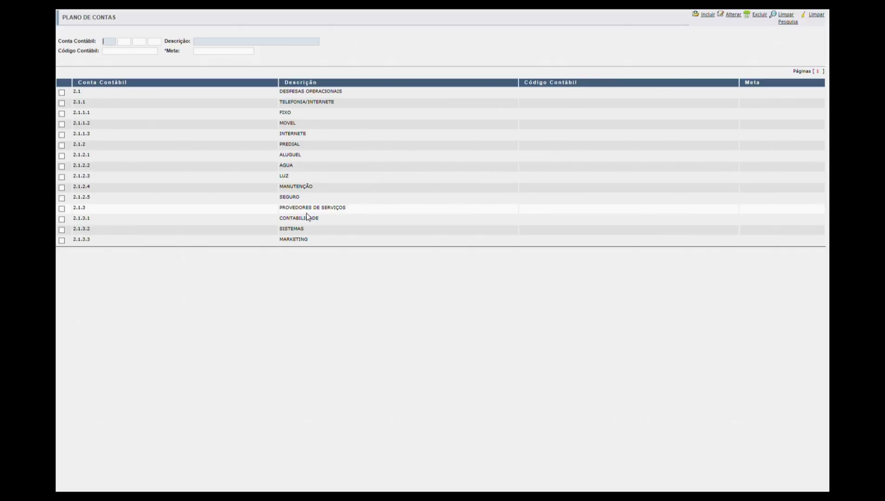
- Clear the search, filter the list to account 2.2 and add account 2.2.1 TI under DESPESAS COM EQUIPAMENTOS
left_click(790, 22)
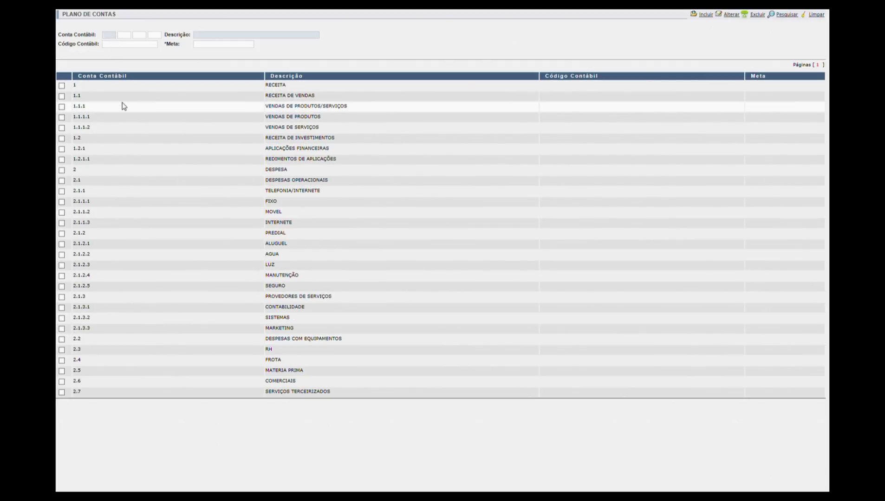
type("2")
left_click(792, 15)
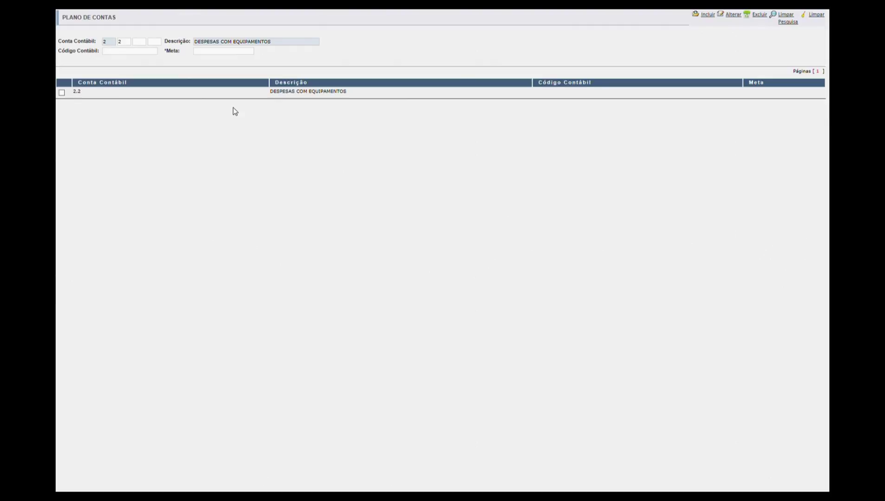
left_click(145, 43)
type("1")
left_click_drag(286, 41, 165, 47)
type("ti")
key("Tab")
key("Return")
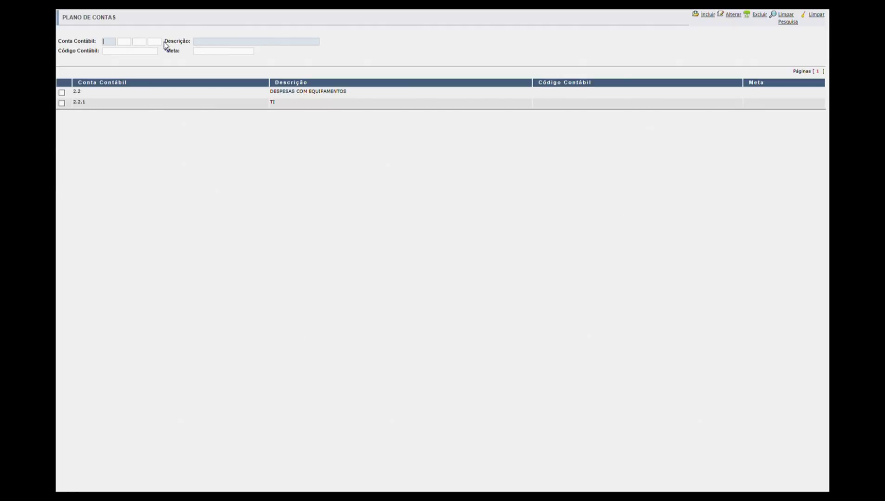
- Add account 2.2.1.1 with the description MANUTENÇÃO DE COMPUTADORES, using the TI entry as its base
left_click(131, 105)
type("1")
key("Tab")
type("manutenção")
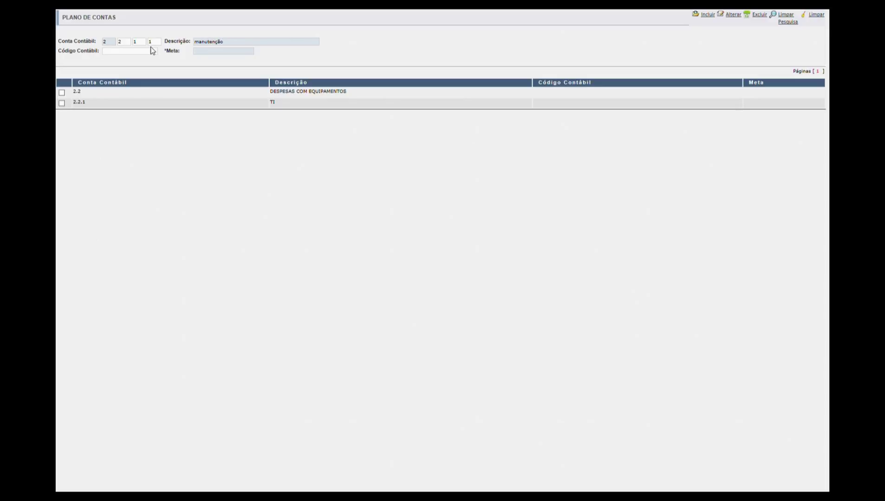
left_click(231, 48)
type("de computadores")
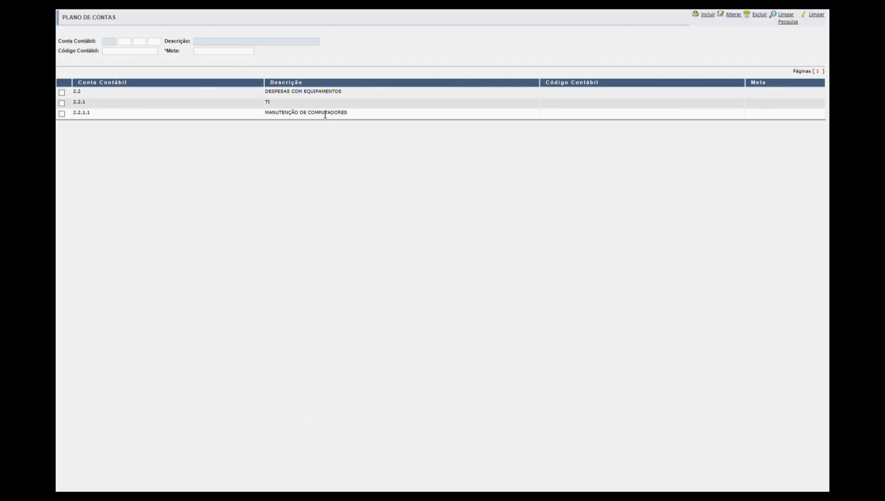
- Add account 2.2.1.2 COMPRA DE COMPUTADORES under TI, using the MANUTENÇÃO DE COMPUTADORES entry as its base
left_click(323, 114)
double_click(151, 41)
type("2")
double_click(227, 43)
type("compra DE COMPUTADORES")
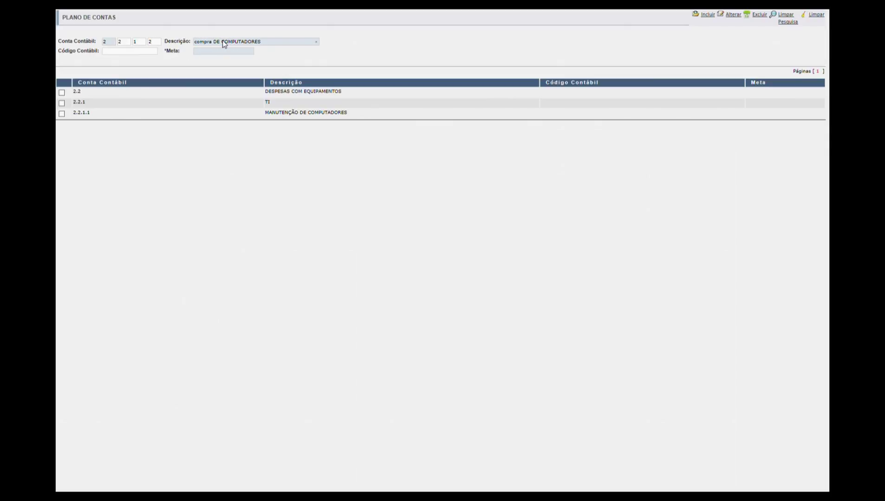
key("Tab")
key("Return")
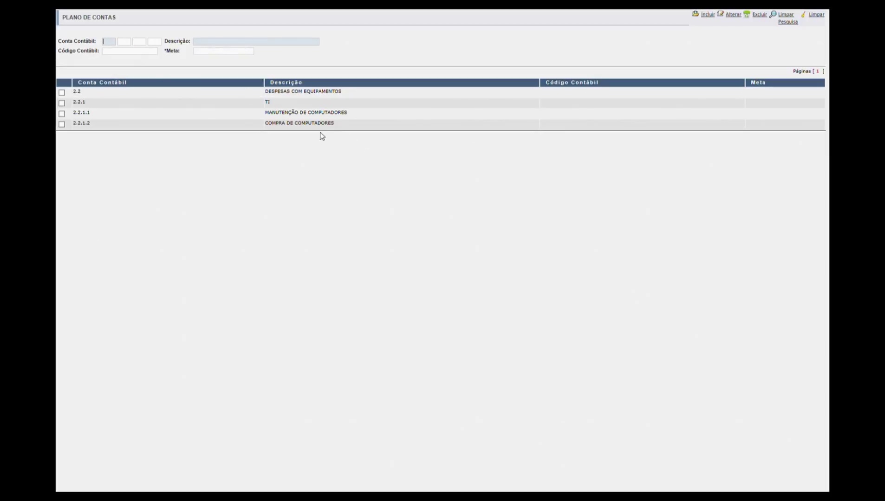
- Add account 2.2.2 EQUIPAMENTOS INDUSTRIAIS, using the DESPESAS COM EQUIPAMENTOS entry as its base
left_click(286, 93)
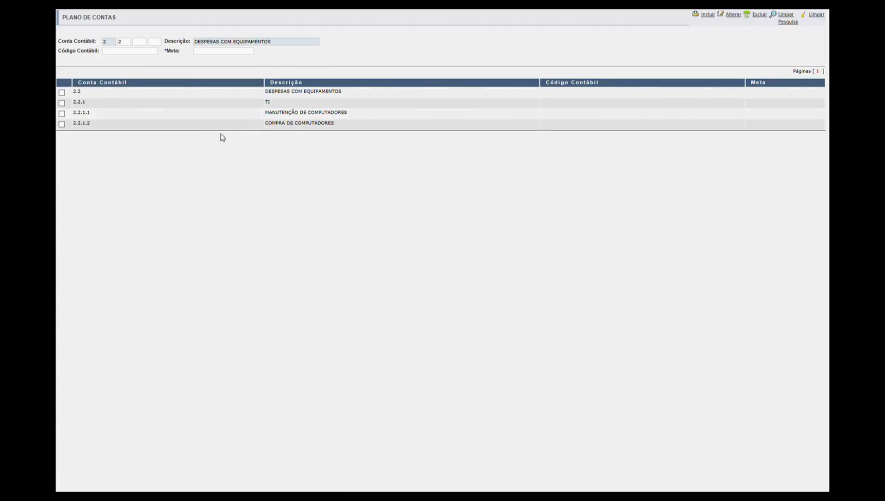
left_click(144, 46)
type("2")
left_click_drag(285, 42, 165, 45)
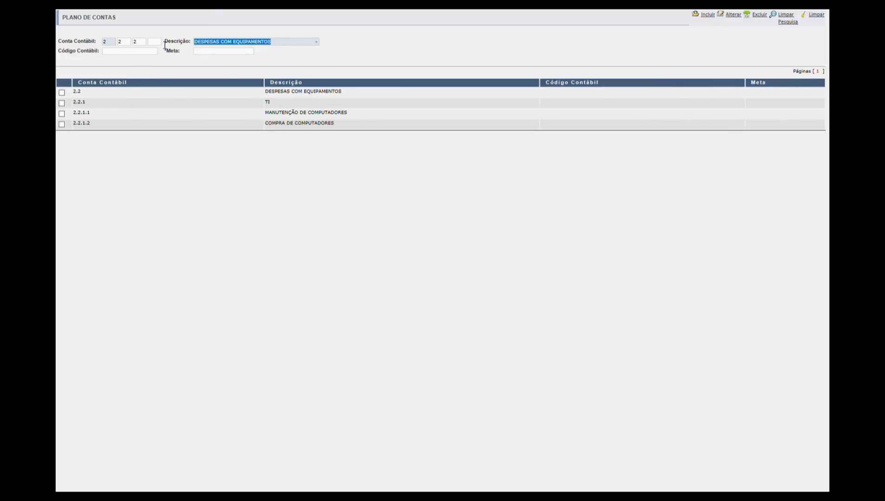
type("equipament")
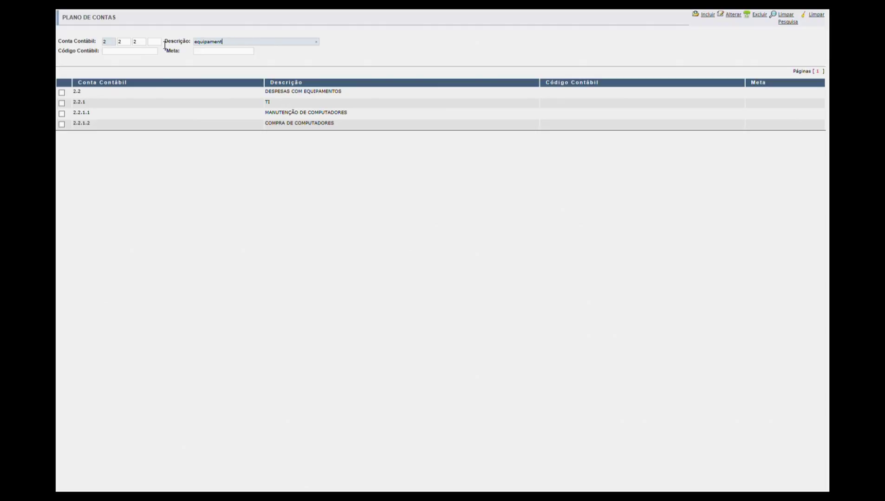
type("yosos industriais")
key("Return")
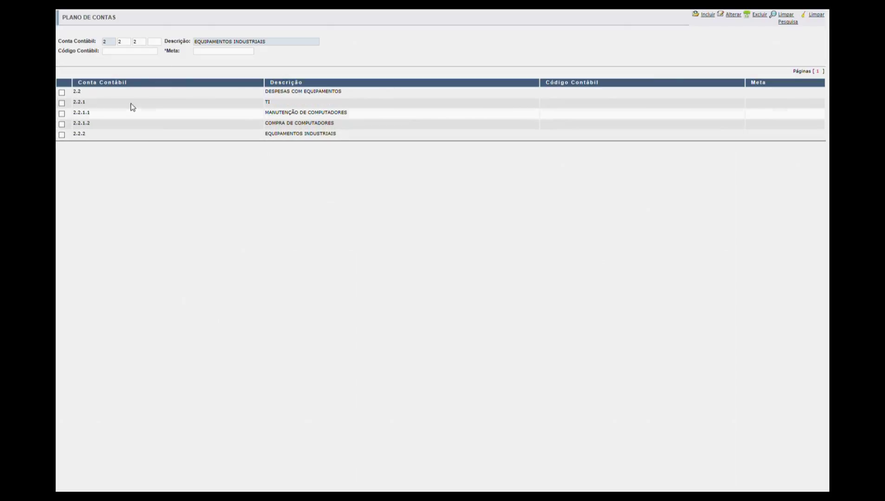
- Add account 2.2.2.1 with the description MANUTENÇÃO DE EQUIP. INDUSTRIAIS under EQUIPAMENTOS INDUSTRIAIS
left_click(154, 42)
type("1")
left_click(274, 41)
type("manu")
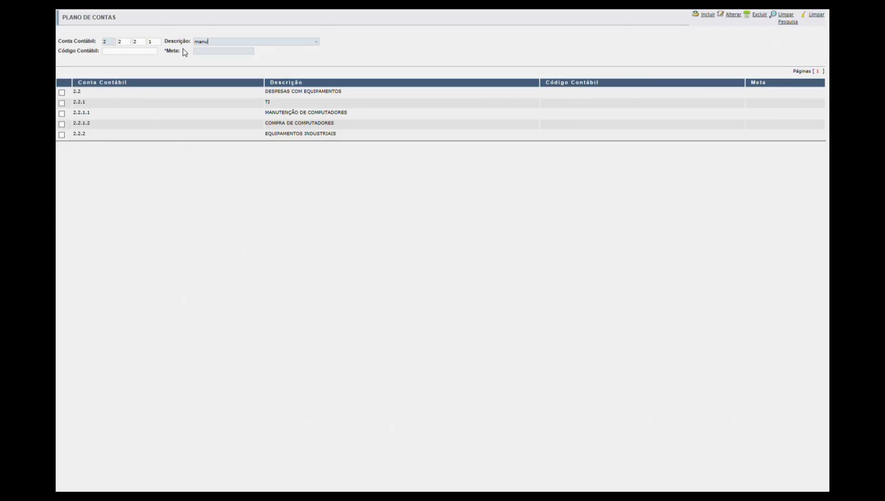
type("tenção de equip. industriuais")
key("BackSpace")
type("ais")
key("Return")
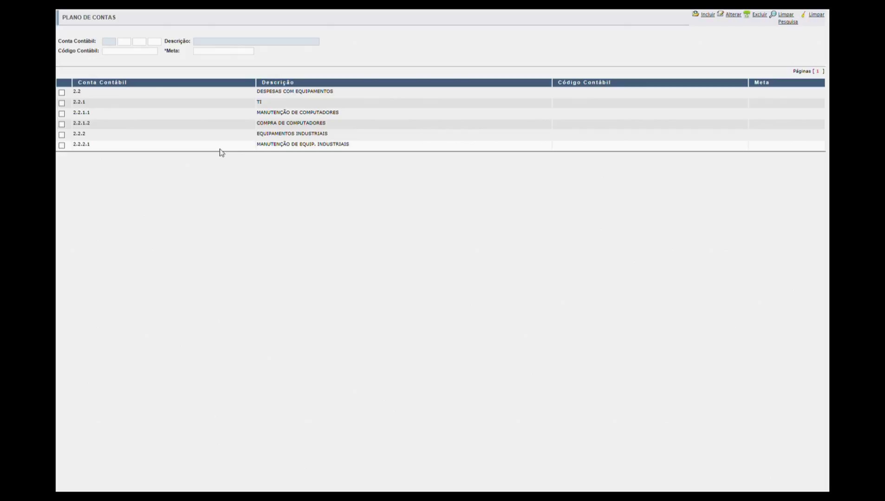
- Add account 2.2.2.2 PEÇAS DE EQUIP. INDUSTRIAIS, using the MANUTENÇÃO DE EQUIP. INDUSTRIAIS entry as its base
left_click(234, 148)
left_click(153, 41)
type("2")
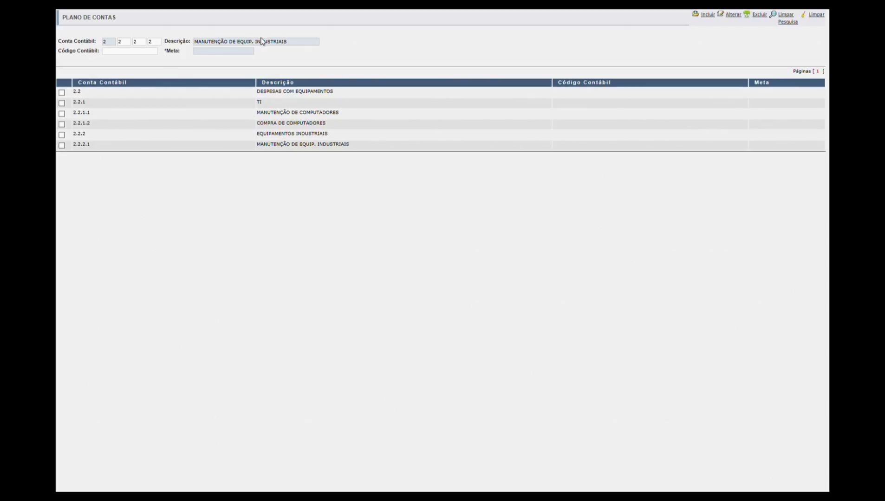
double_click(215, 42)
type("peças")
key("Return")
- Add account 2.2.2.3 SEGURO DE EQUIP. INDUSTRIAIS, using the PEÇAS DE EQUIP. INDUSTRIAIS entry as its base
left_click(150, 156)
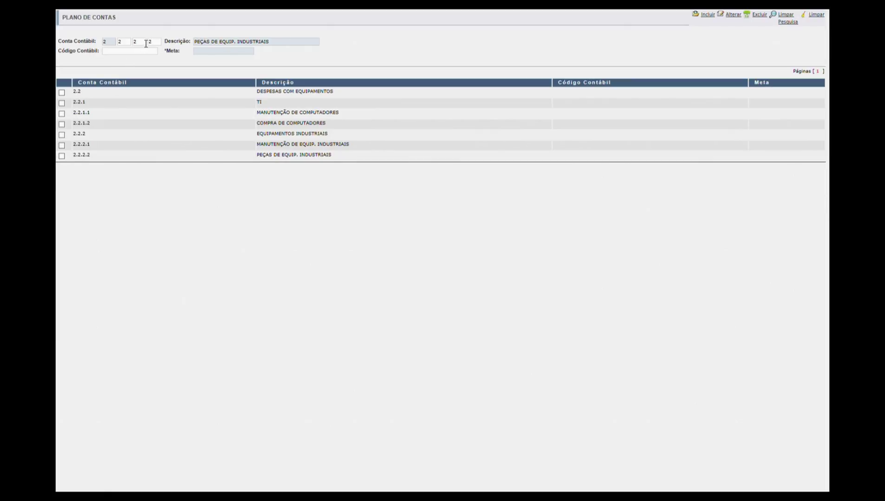
double_click(150, 41)
type("3")
left_click(204, 45)
type("seguro")
key("Return")
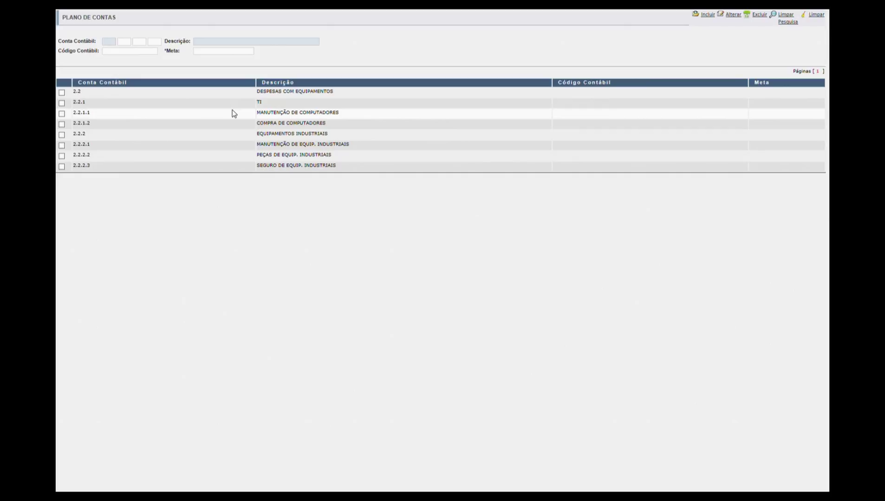
- Clear the search, filter the list to account 2.3 and add account 2.3.1 FOLHA D EPAGTO under RH
left_click(791, 23)
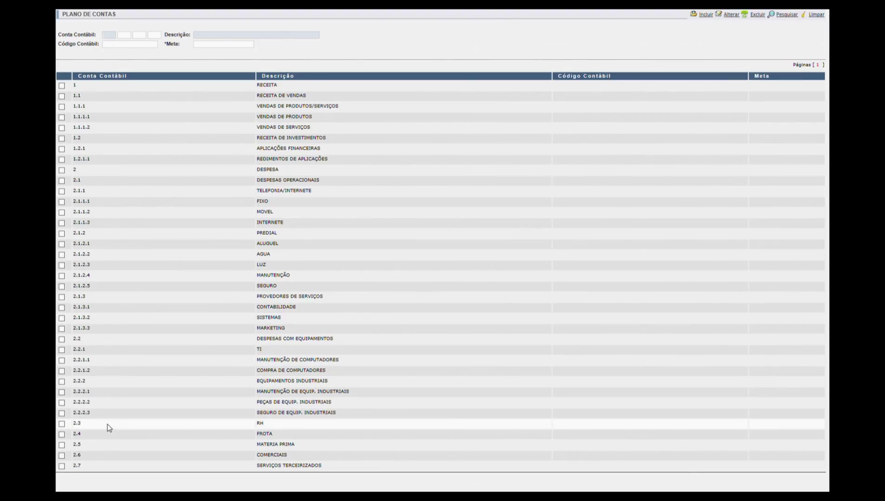
type("3")
left_click(791, 18)
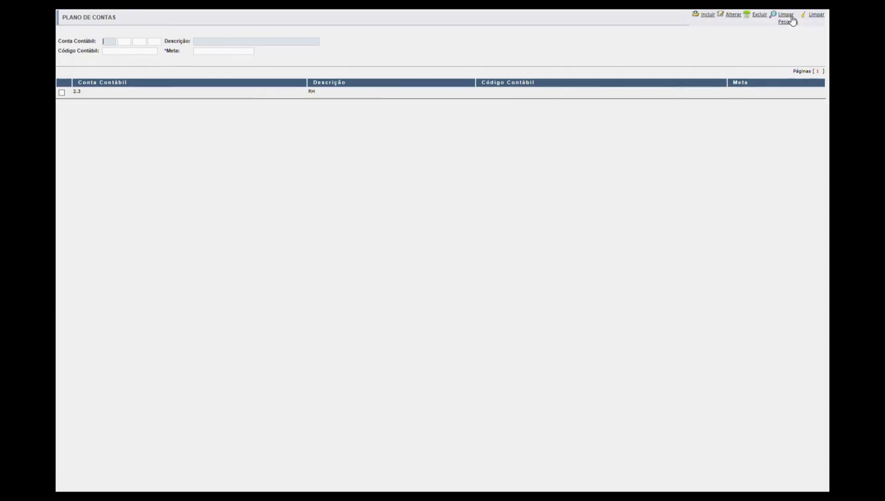
left_click(162, 89)
left_click(141, 41)
type("1")
key("Tab")
type("folha d epagto")
key("Return")
- Add account 2.3.1.1 with the description SALARIO, using the FOLHA D EPAGTO entry as its base
left_click(134, 102)
left_click(155, 42)
type("1")
key("Tab")
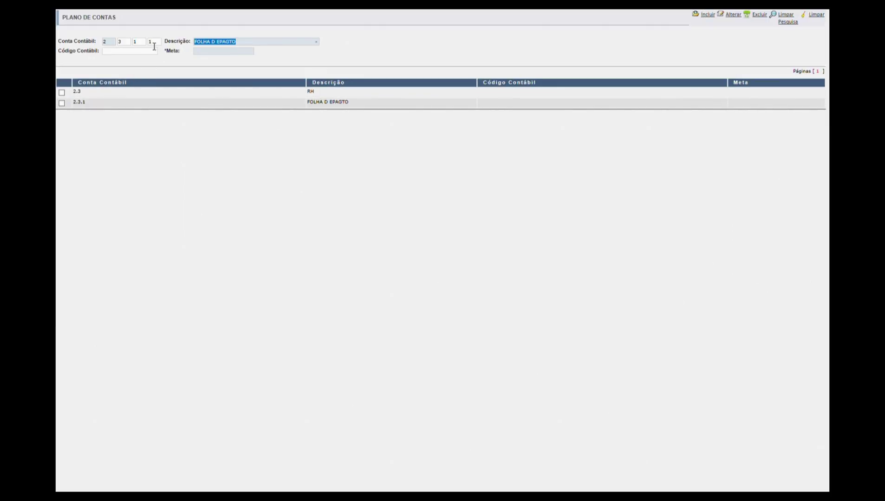
type("salario")
key("Return")
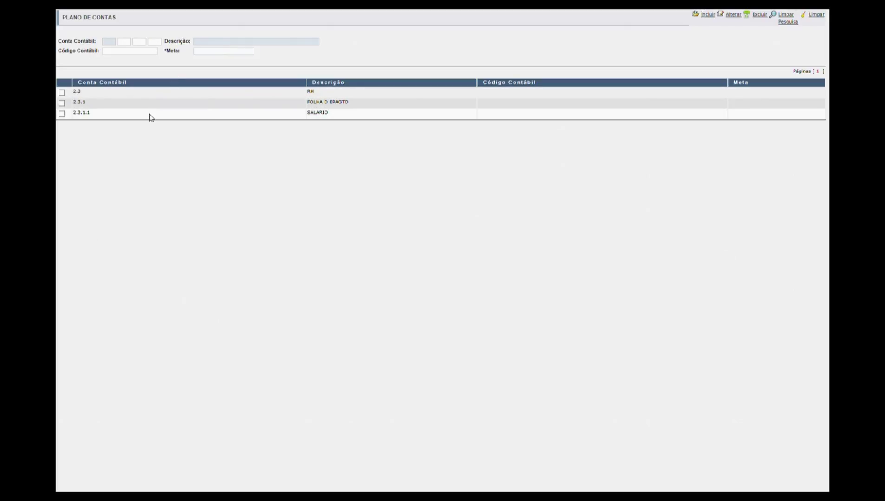
- Add account 2.3.1.2 with the description FÉRIAS, using the SALARIO entry as its base
left_click(148, 114)
double_click(154, 43)
type("2")
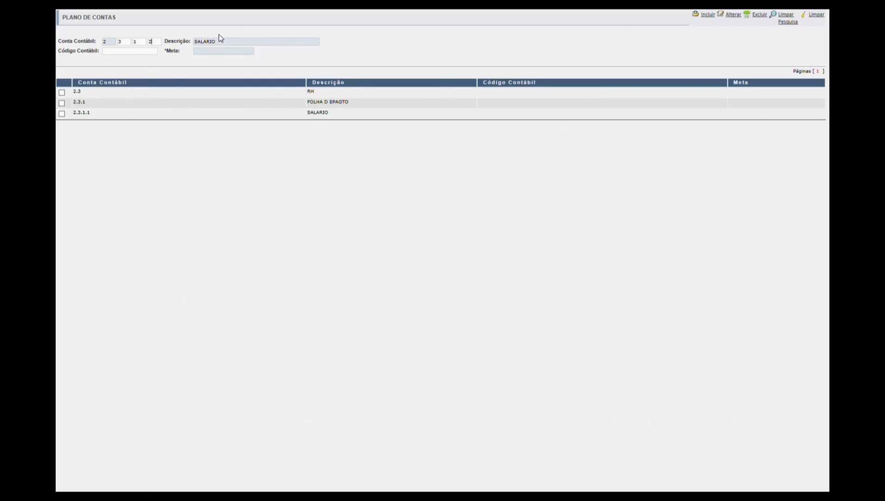
key("Tab")
type("férias")
key("Return")
- Add account 2.3.1.3 with the description 13º, using the FÉRIAS entry as its base
left_click(143, 122)
double_click(154, 41)
type("3")
key("Tab")
type("13")
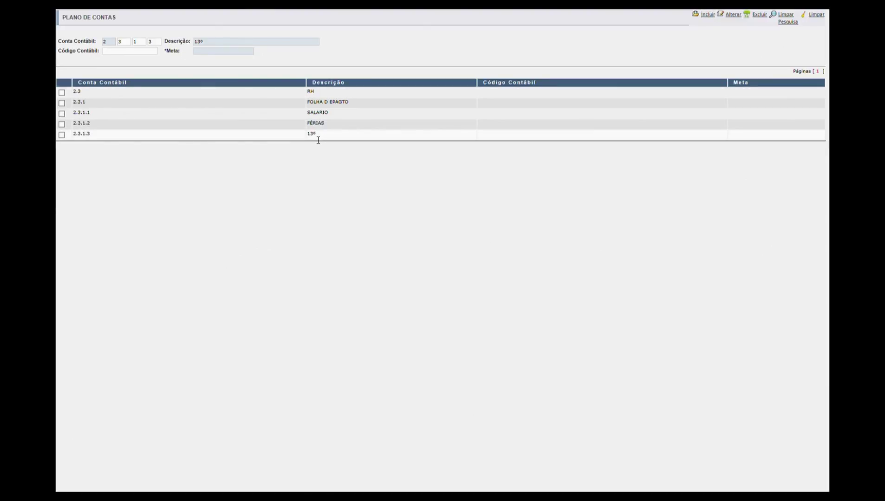
- Add account 2.3.2 with the description RESCISÃO, using the FOLHA D EPAGTO entry as its base
left_click(329, 103)
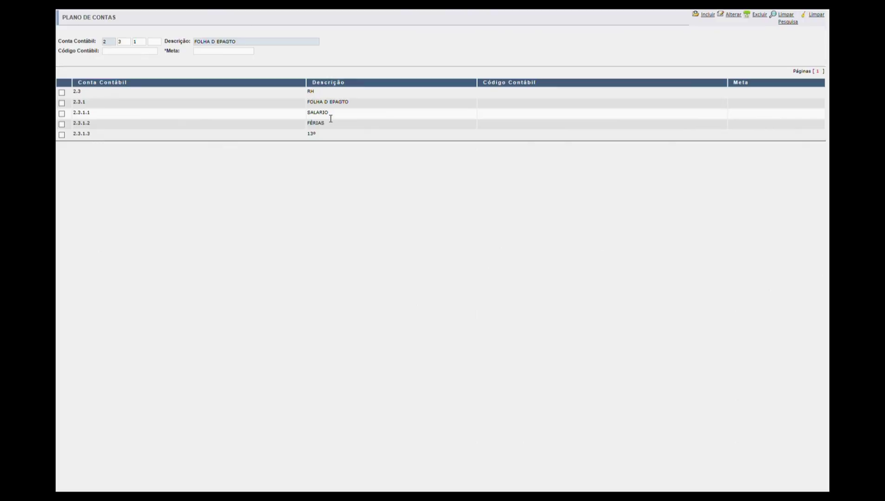
double_click(133, 44)
type("2")
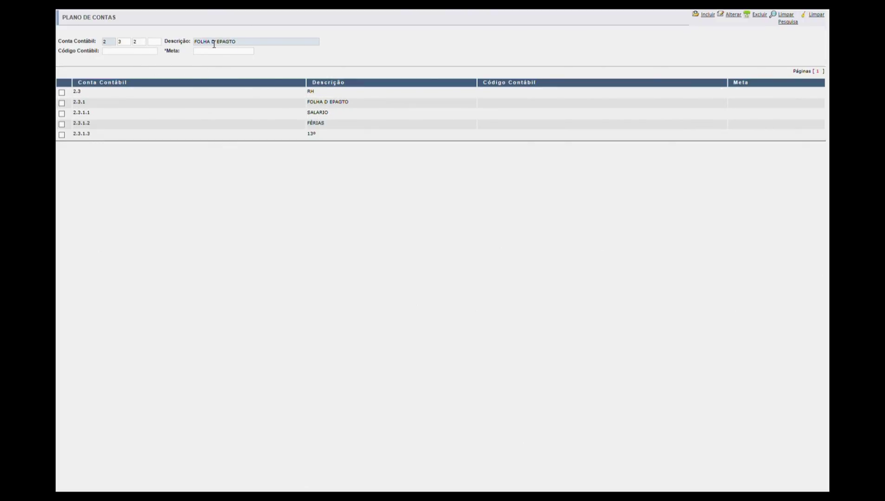
key("Tab")
key("Tab")
type("rescisão")
key("Tab")
key("Return")
- Add account 2.3.2.1 with the description ACERTO DE RESCISÃO, using the RESCISÃO entry as its base
left_click(306, 145)
type("1")
key("Tab")
type("acerto de rescisão")
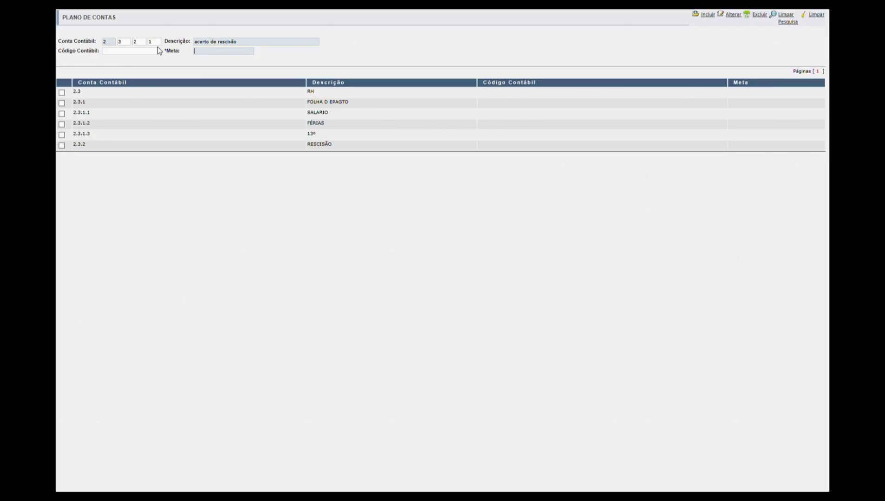
key("Return")
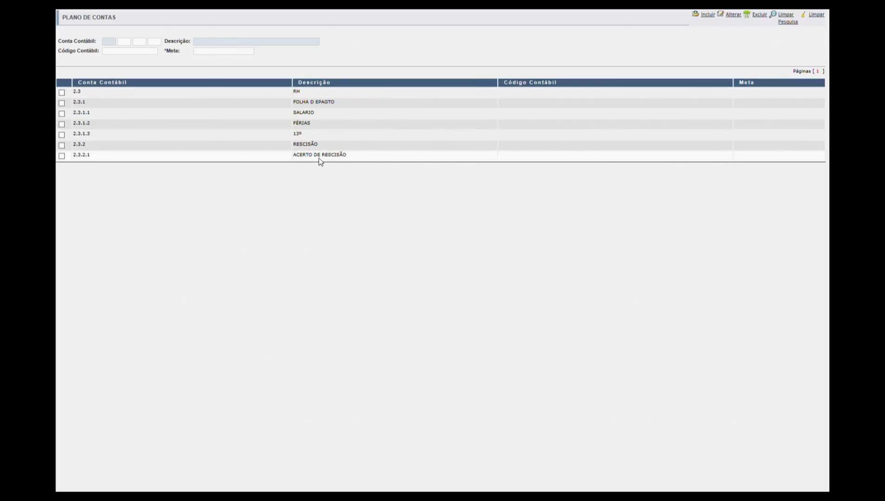
- Add account 2.3.2.2 MULTA DE RESCISÃO, using the ACERTO DE RESCISÃO entry as its base
double_click(155, 42)
type("2")
double_click(208, 42)
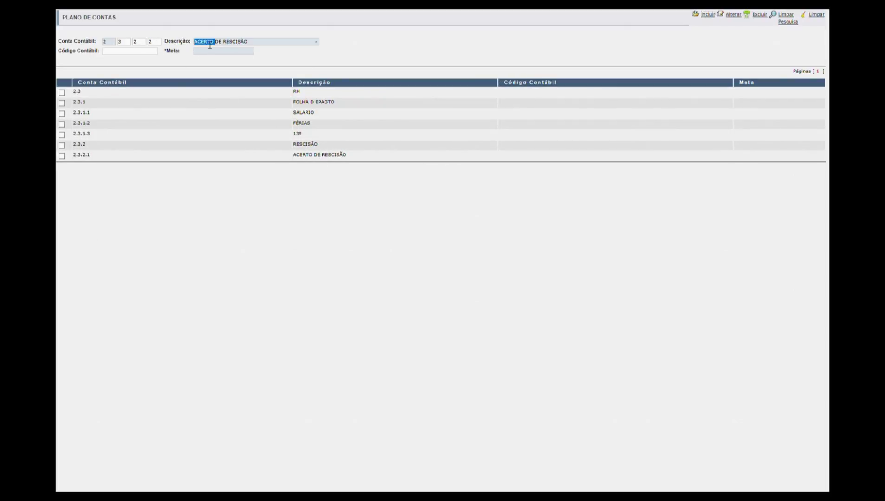
type("multa")
key("Tab")
left_click(209, 43)
key("Return")
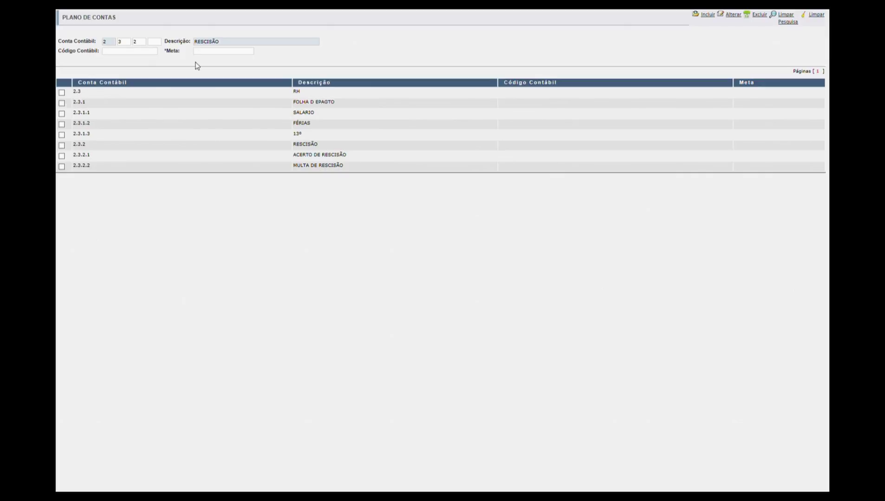
- Add account 2.3.3 with the description ENCARGOS, using the RESCISÃO entry as its base
left_click_drag(146, 43, 128, 42)
type("3")
double_click(217, 42)
type("encargos")
key("Return")
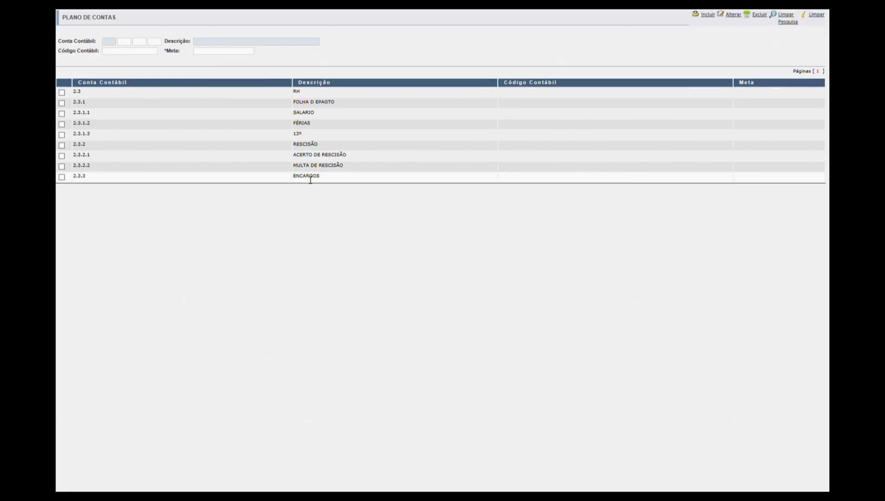
- Add account 2.3.3.1 with the description FGTS under ENCARGOS
left_click(158, 43)
type("1")
key("Tab")
type("fgts")
key("Return")
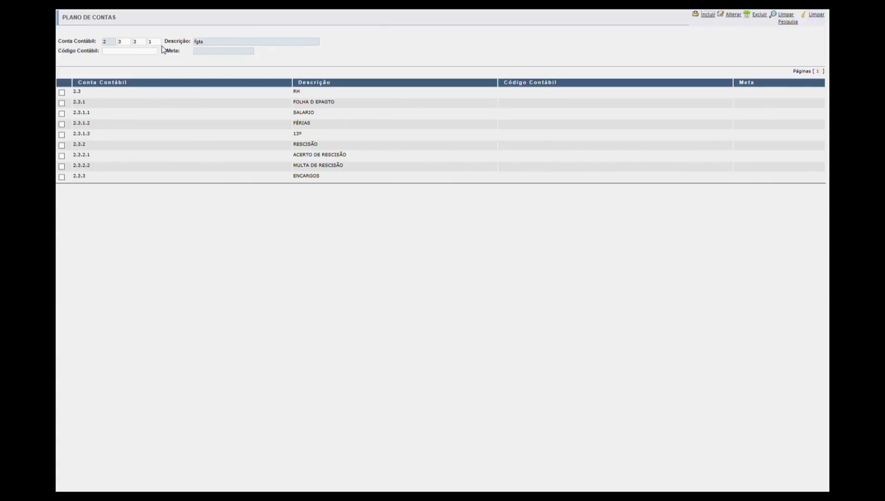
- Add account 2.3.3.2 with the description INSS, using the FGTS entry as its base
left_click(304, 185)
double_click(151, 41)
type("2")
key("Tab")
type("inss")
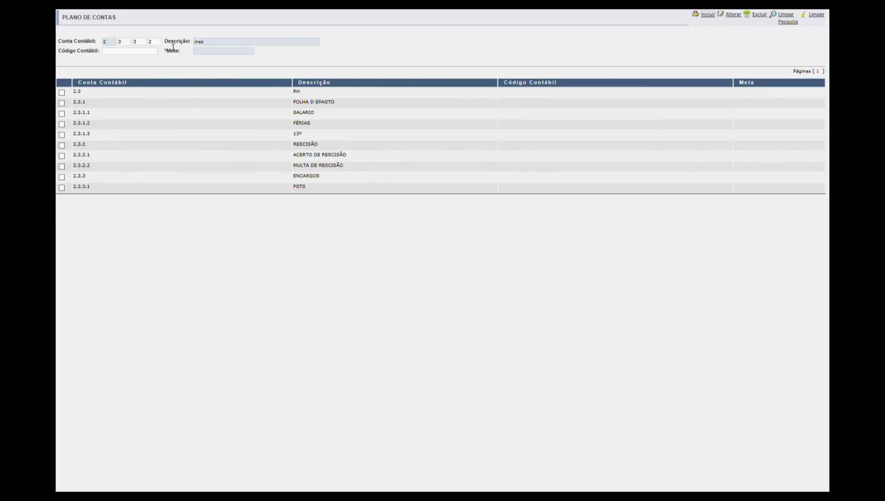
key("Return")
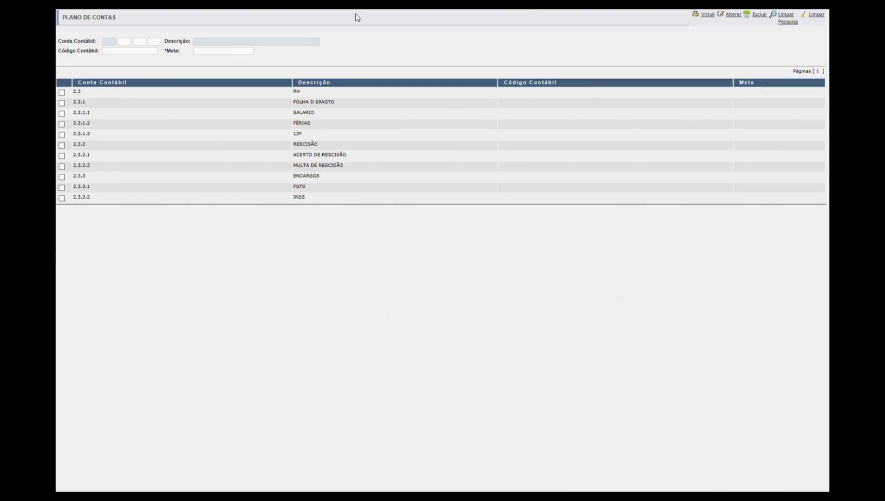
- Clear the search and filter the list to account 2.4 by searching with the FROTA entry's code and no description
left_click(790, 22)
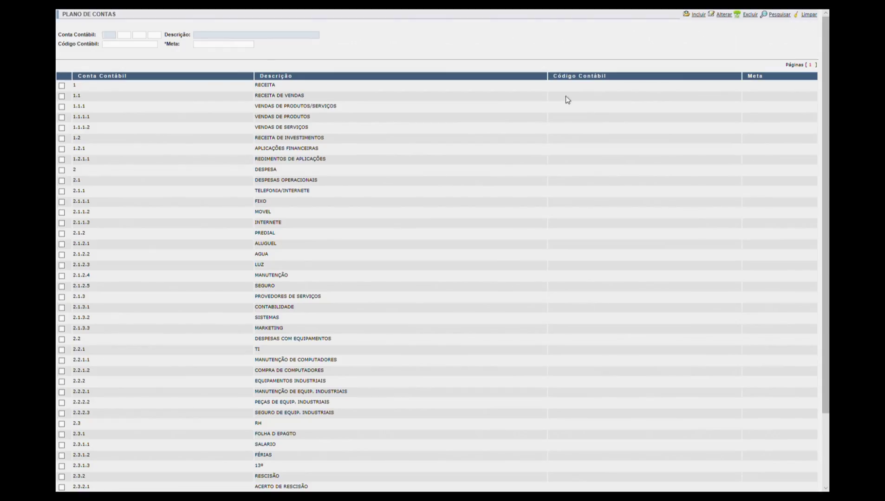
scroll(171, 313, "down", 4)
left_click(62, 453)
scroll(123, 438, "up", 2)
scroll(123, 437, "up", 3)
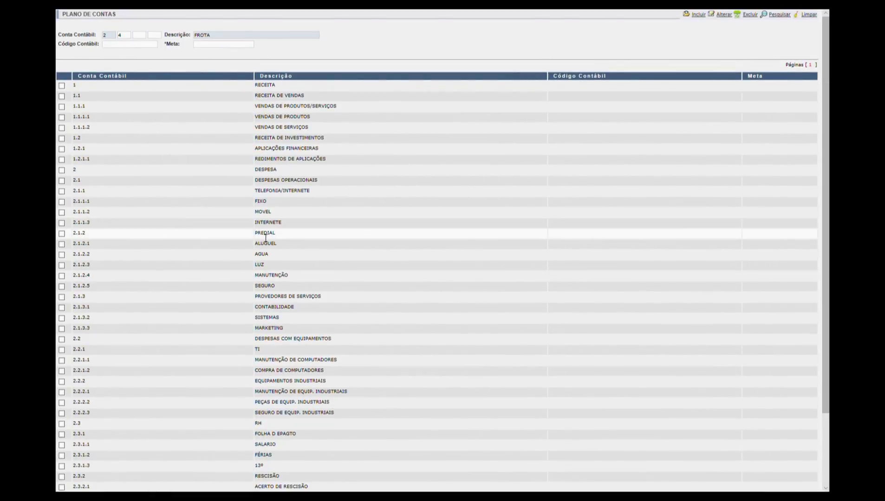
double_click(225, 36)
key("BackSpace")
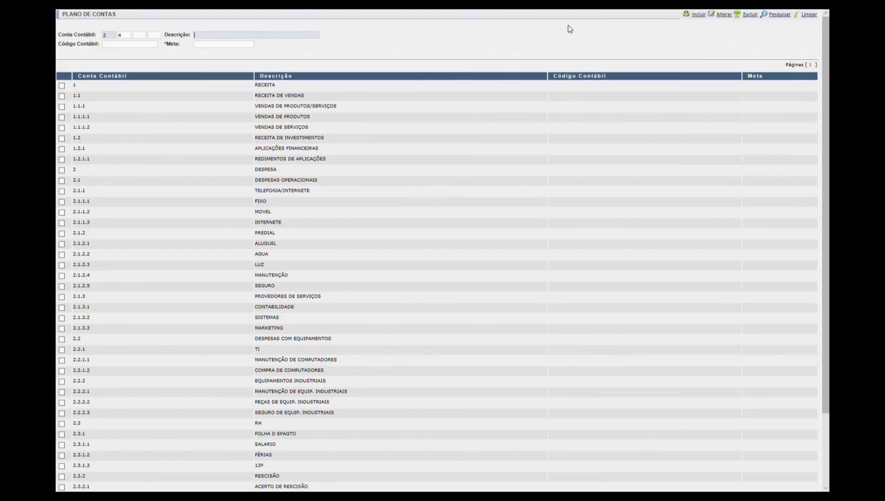
left_click(780, 15)
- Add account 2.4.1 with the description MANUTENÇÃO DE FROTA, using the FROTA entry as its base
left_click(61, 93)
left_click(144, 42)
type("1")
left_click_drag(226, 42, 168, 43)
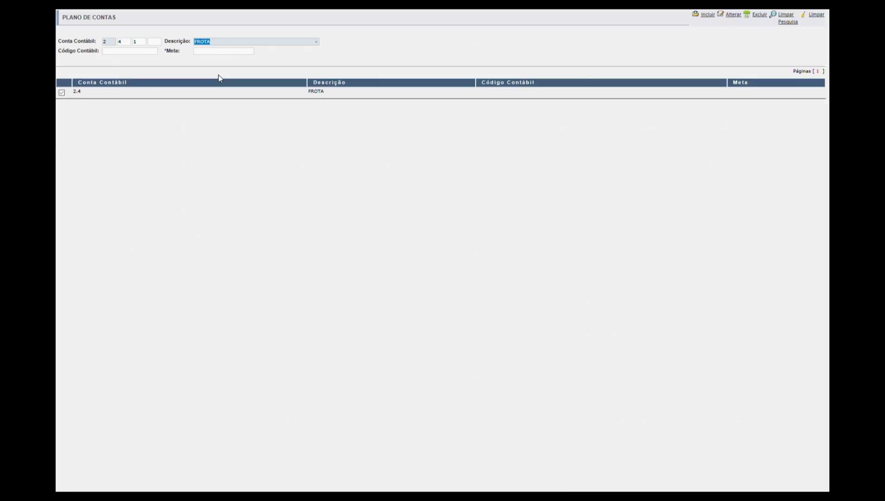
type("manutenção de frota")
key("Return")
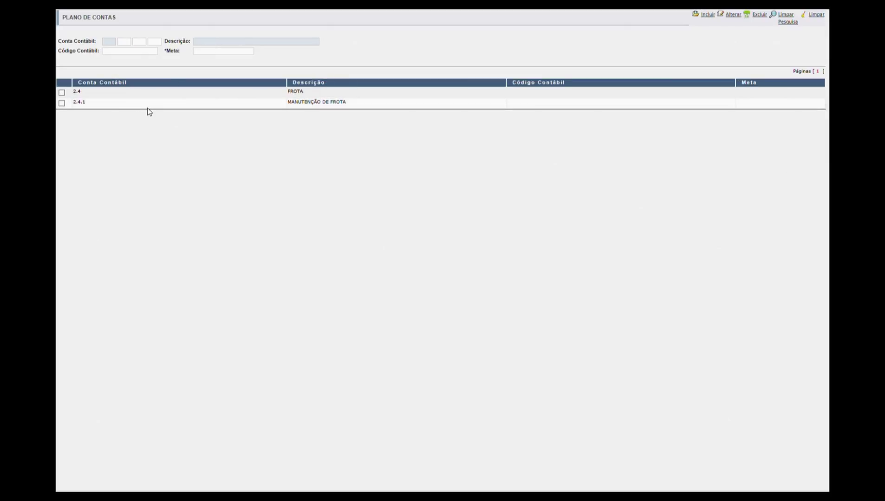
- Add account 2.4.1.1 with the description REVISÃO DE FROTA, using the MANUTENÇÃO DE FROTA entry as its base
left_click(125, 107)
left_click(61, 102)
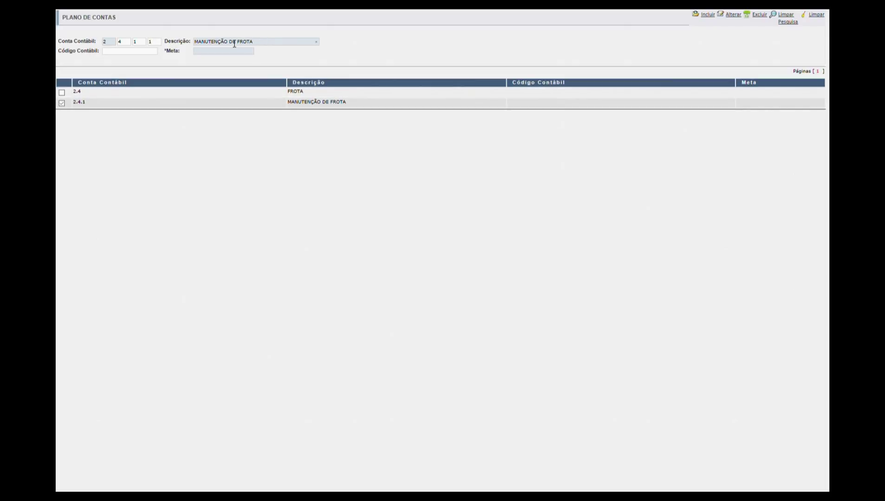
left_click_drag(230, 42, 191, 45)
type("revisão")
key("Return")
- Add account 2.4.1.2 with the description PEÇAS E MECÂNICAS, using the REVISÃO DE FROTA entry as its base
double_click(157, 46)
type("2")
left_click_drag(251, 45, 172, 45)
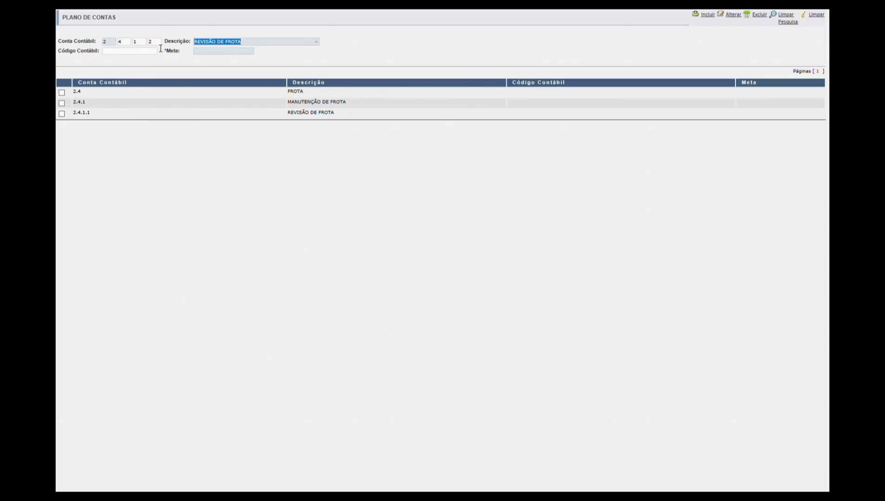
type("peças")
type(" e ma")
type("cãnicas")
key("shift+Left")
type("â")
key("Return")
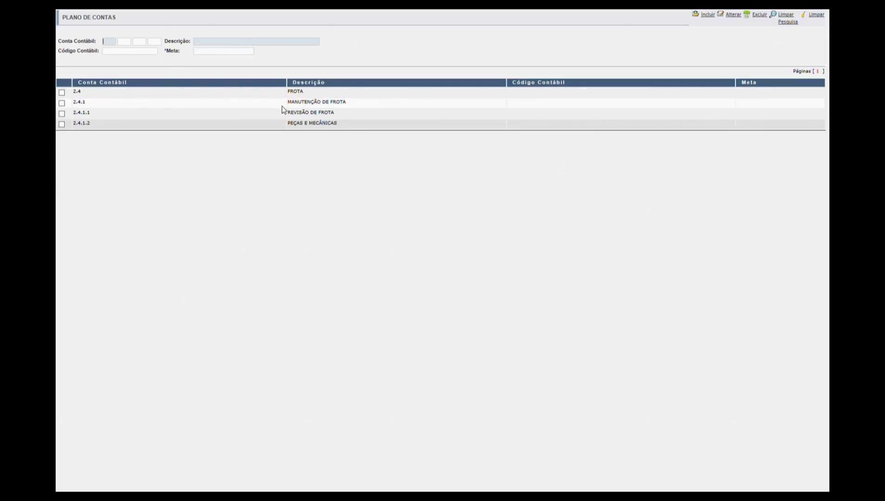
- Add account 2.4.2 with the description DESPESAS COM RODAGEM, using the FROTA entry as its base
left_click(300, 107)
left_click(299, 92)
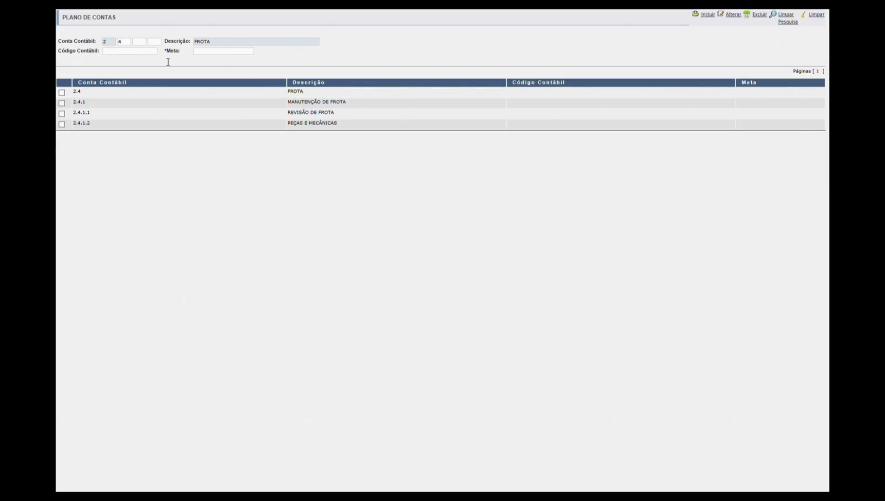
type("2")
key("Tab")
type("despesas com rodagem")
key("Return")
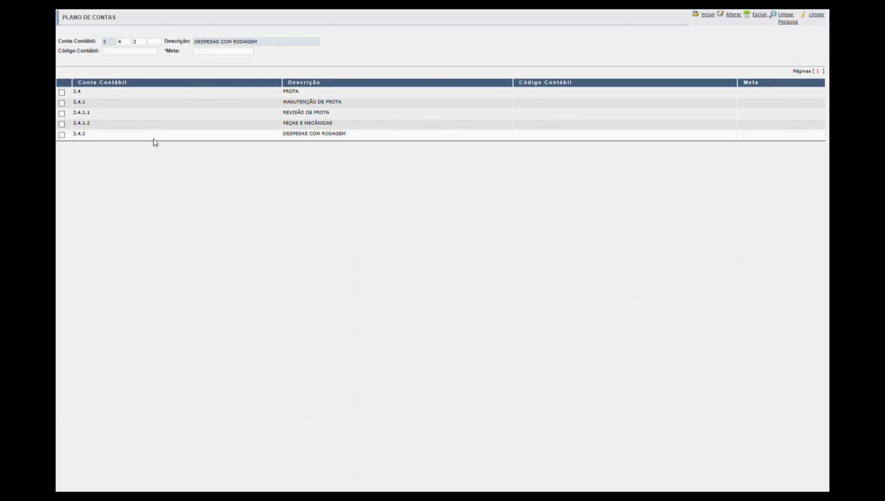
- Add account 2.4.2.1 with the description COMBUSTÍVEL, using the DESPESAS COM RODAGEM entry as its base
left_click(155, 45)
type("1")
key("Tab")
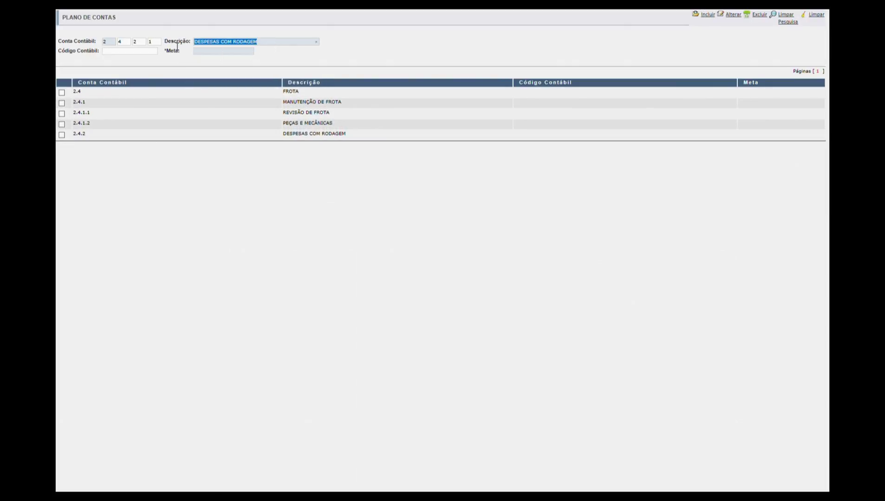
type("combustível")
key("Tab")
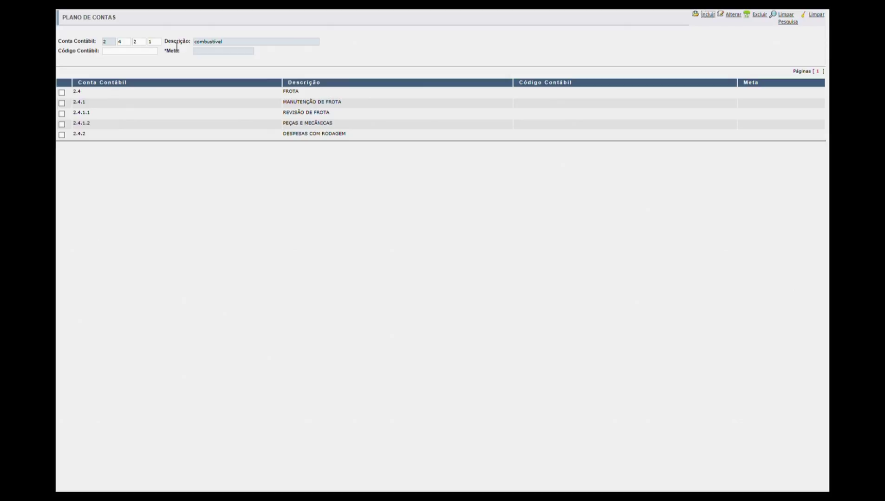
key("Return")
- Add account 2.4.2.2 with the description PEDÁGIO, using the COMBUSTÍVEL entry as its base
left_click(119, 145)
double_click(151, 44)
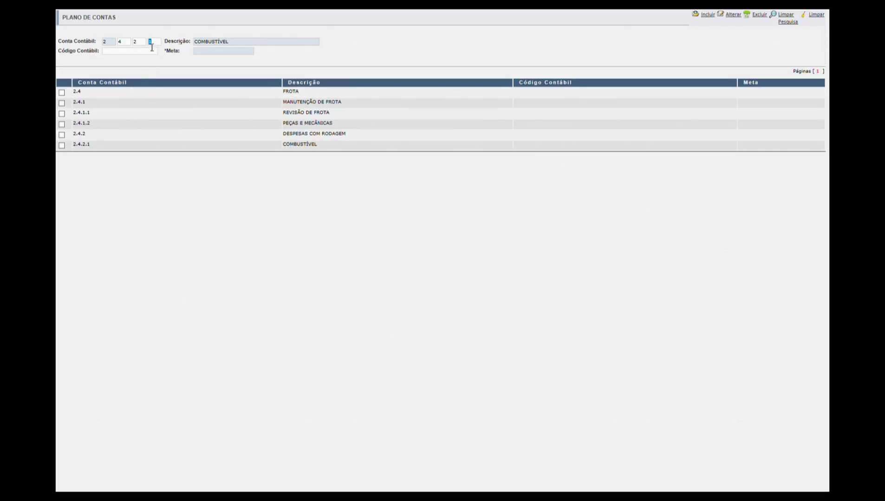
type("2")
left_click(231, 42)
left_click_drag(231, 42, 178, 50)
type("pedágio")
key("Return")
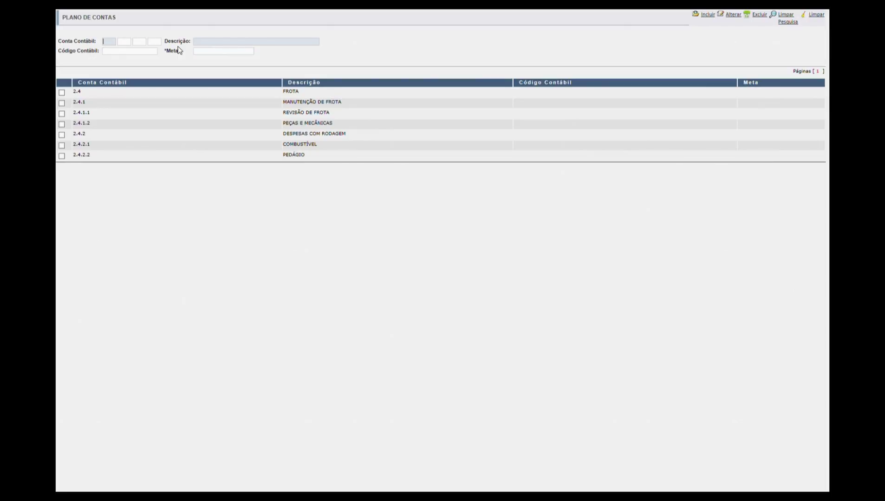
- Add account 2.4.3 with the description SEGURO DE FROTA, using the DESPESAS COM RODAGEM entry as its base
left_click(319, 137)
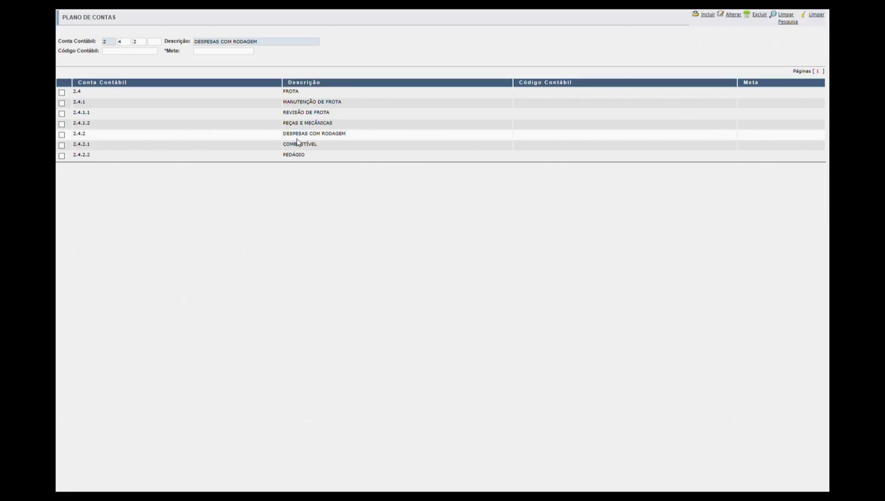
left_click_drag(148, 42, 129, 47)
type("3")
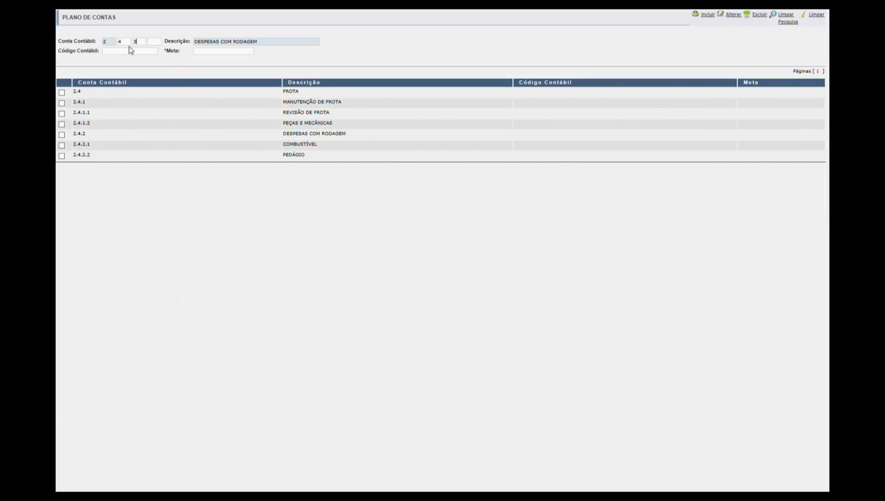
left_click_drag(269, 42, 173, 43)
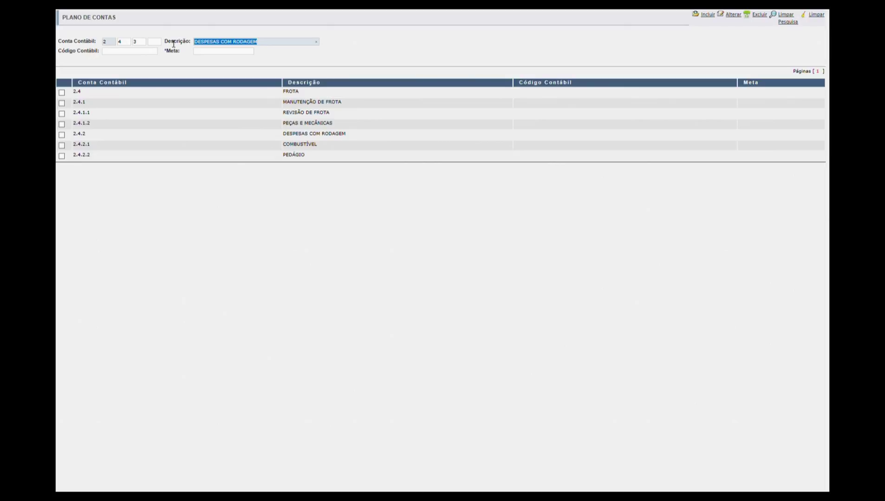
type("seguro")
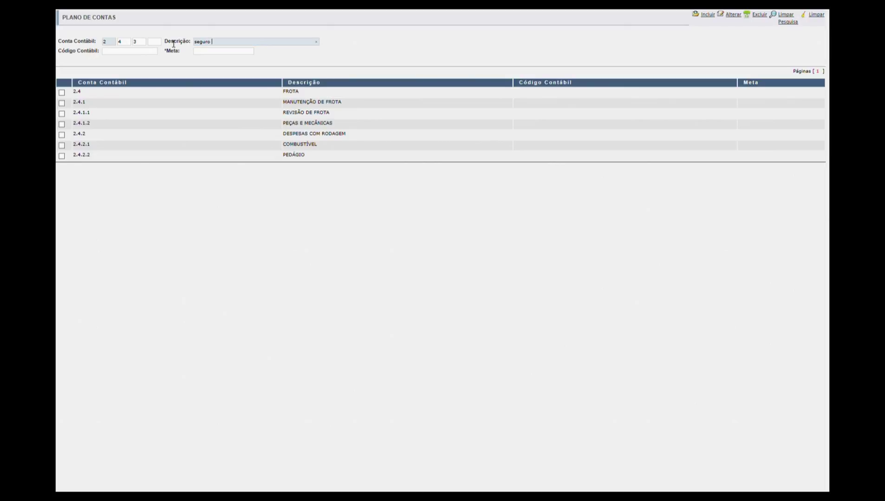
type(" de frota")
key("Return")
- Add account 2.4.3.1 with the description SEGURO DO VEÍCULO, using the SEGURO DE FROTA entry as its base
left_click(155, 44)
type("1")
left_click_drag(240, 44, 220, 47)
type("Do ve")
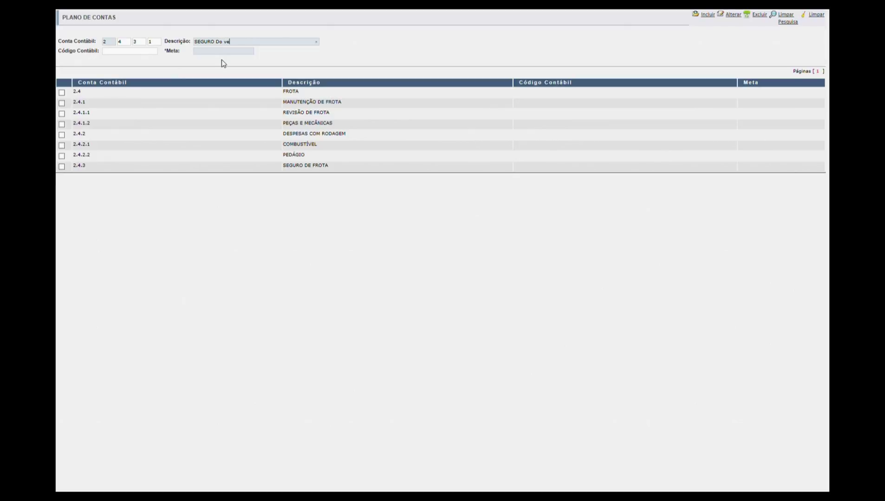
type("ículo")
key("Return")
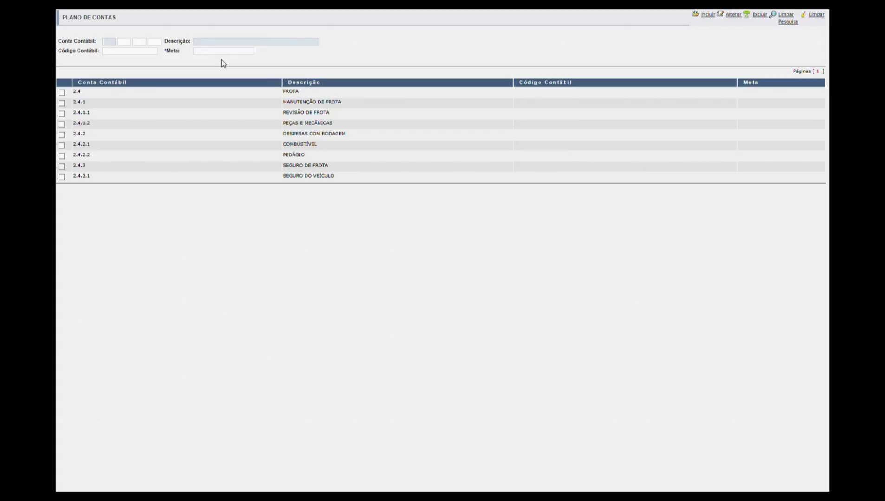
- Add account 2.4.3.2 with the description FRANQUIA DE SEGURO DE AUTOMÓVEL, using the SEGURO DO VEÍCULO entry as its base
left_click(309, 177)
double_click(150, 42)
type("2")
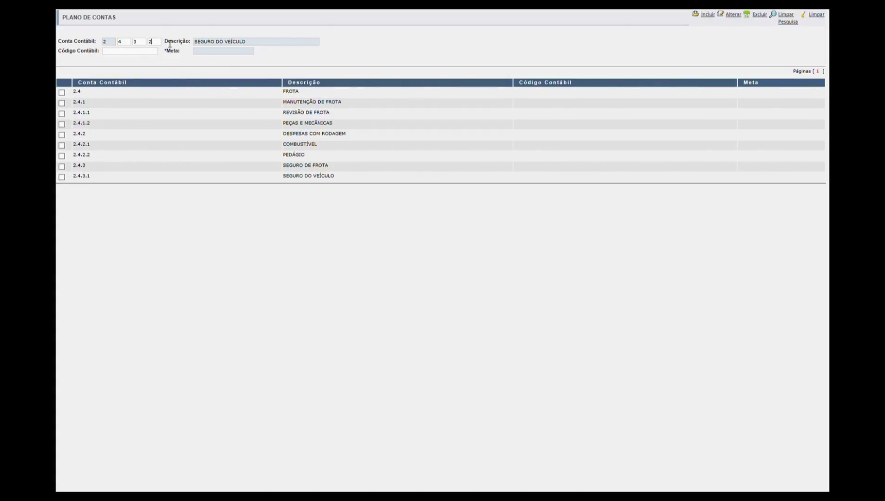
left_click_drag(257, 43, 188, 46)
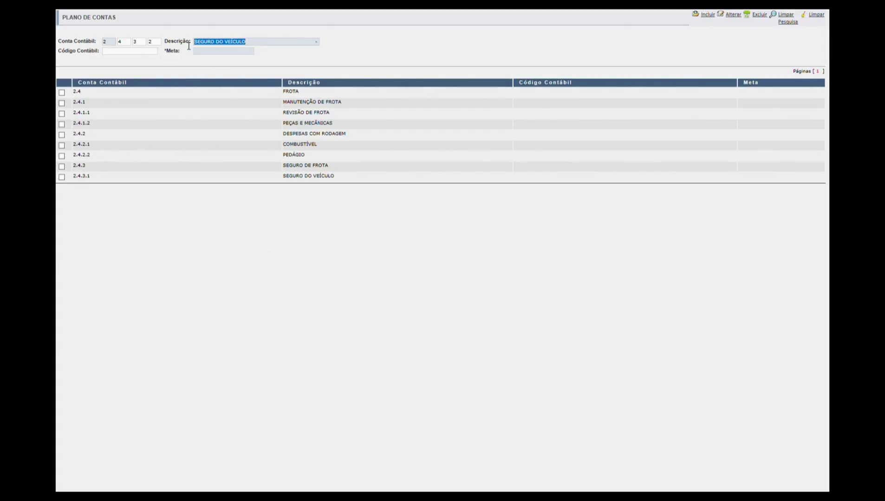
type("franquia de segureo")
key("BackSpace")
key("BackSpace")
type("de automóvel")
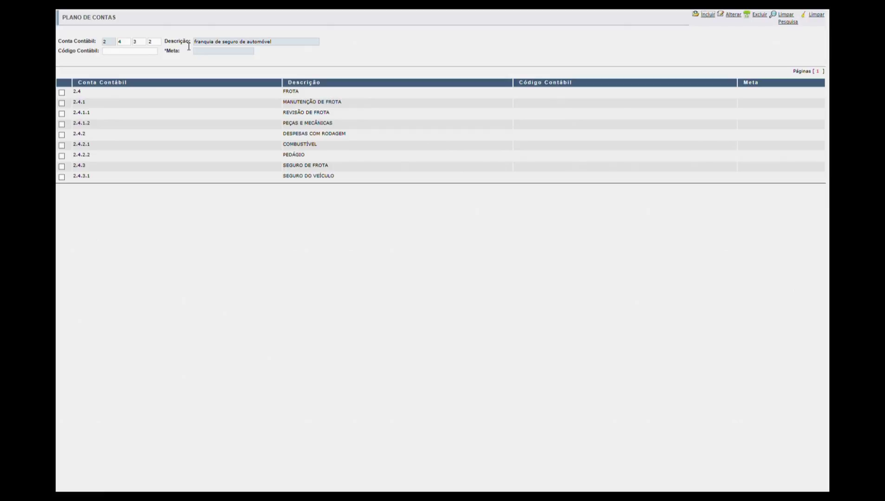
key("Return")
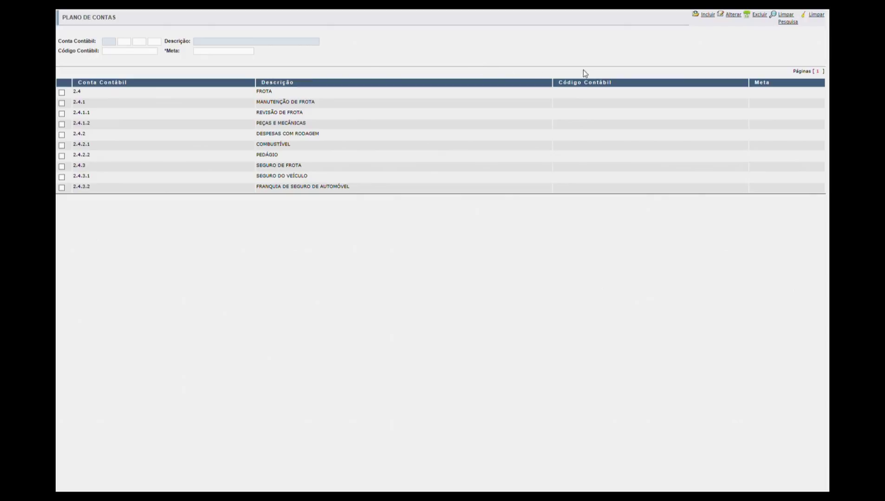
- Clear the current account search and filter the chart of accounts to account 2.5
left_click(795, 23)
scroll(223, 288, "down", 5)
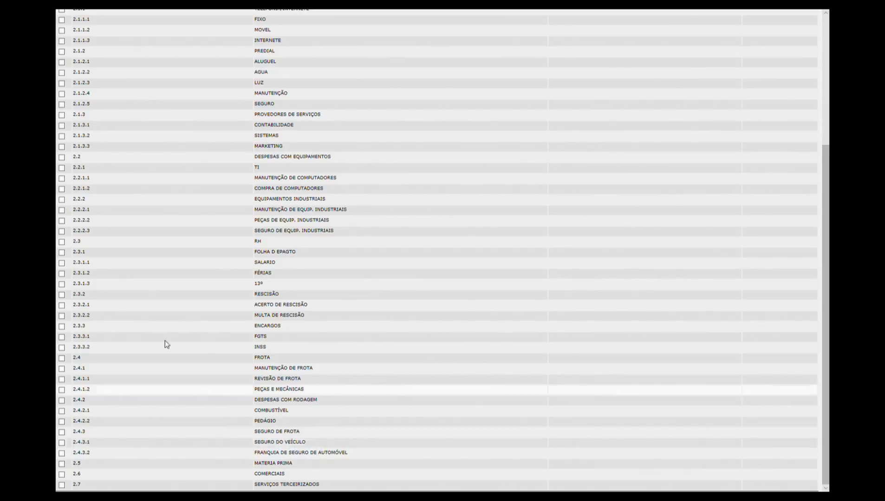
scroll(148, 412, "up", 4)
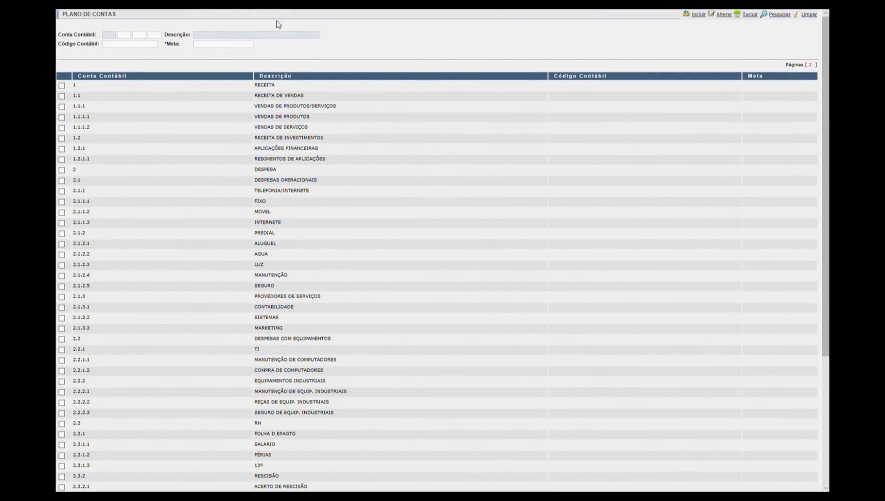
left_click(111, 38)
type("25")
left_click(779, 14)
- Add account 2.5.1 with the description MATERIA PRIMA PARA INDUSTRIALIZAÇÃO, using the MATERIA PRIMA entry as its base
left_click(62, 92)
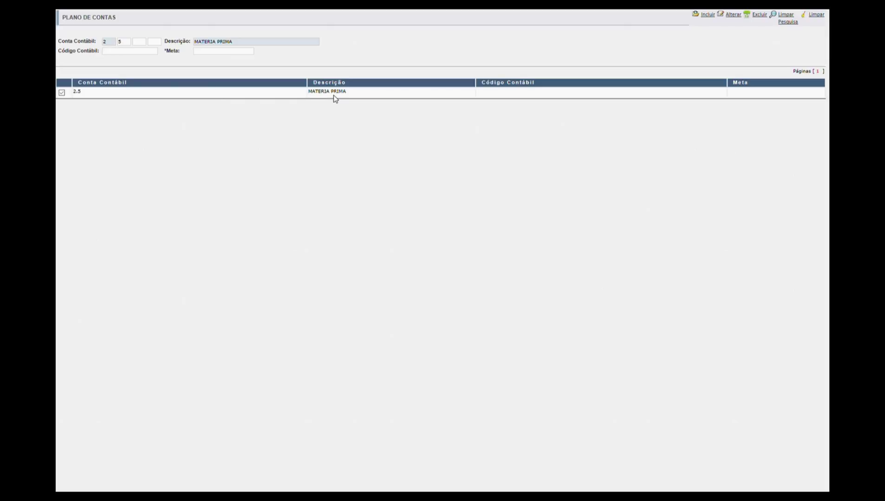
left_click(141, 42)
type("1")
left_click(247, 43)
type("para")
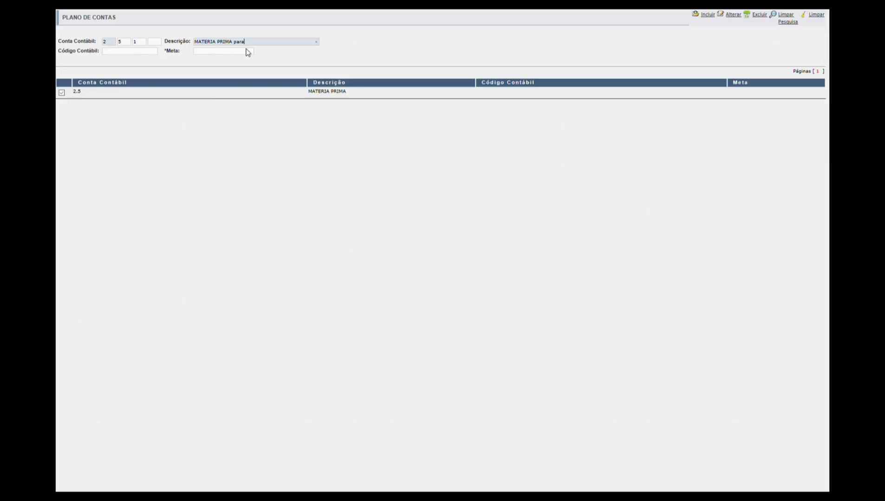
type(" industriaçliz")
key("BackSpace")
key("BackSpace")
key("BackSpace")
key("BackSpace")
key("BackSpace")
key("BackSpace")
key("BackSpace")
type("rialçizaão")
key("BackSpace")
key("BackSpace")
key("BackSpace")
key("BackSpace")
type("ação")
key("Return")
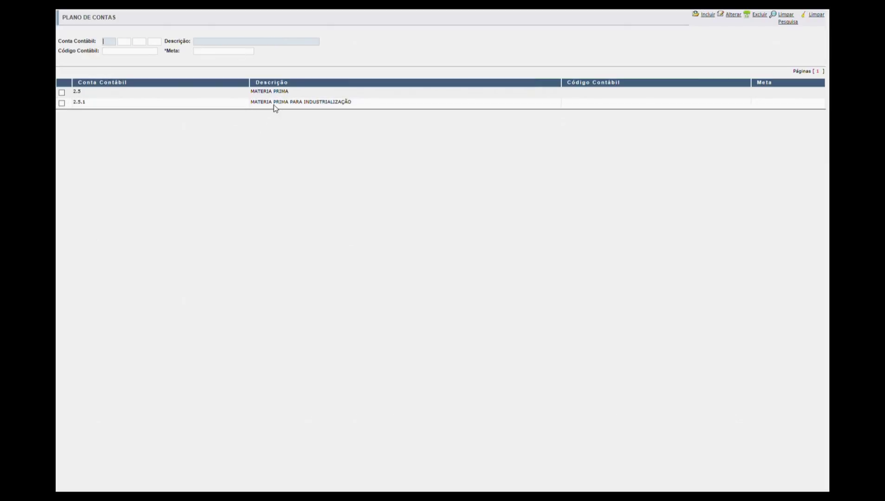
- Add account 2.5.2 with the description PRODUTO PARA REVENDA, using the MATERIA PRIMA PARA INDUSTRIALIZAÇÃO entry as its base
left_click_drag(306, 43, 199, 46)
double_click(138, 42)
type("2")
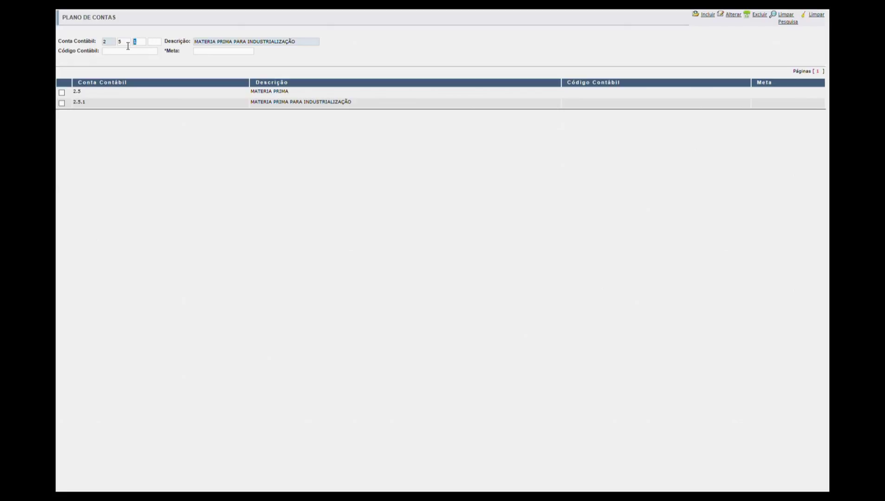
left_click_drag(304, 44, 155, 37)
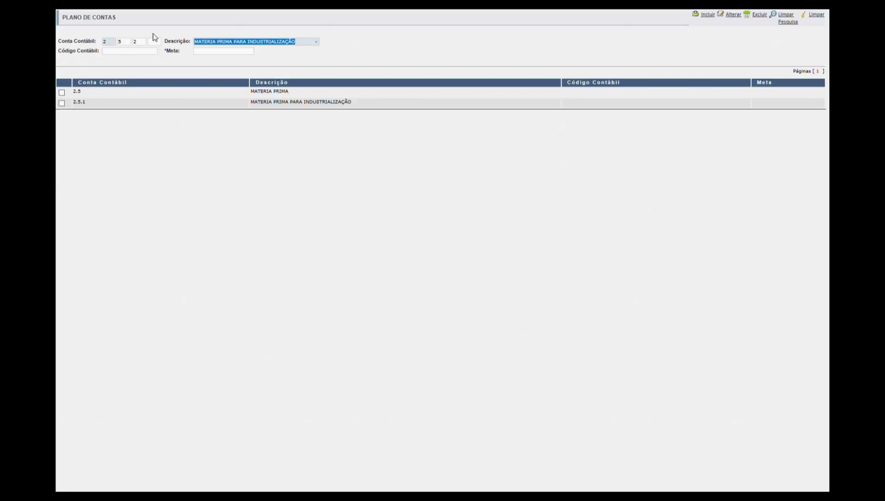
type("produto para")
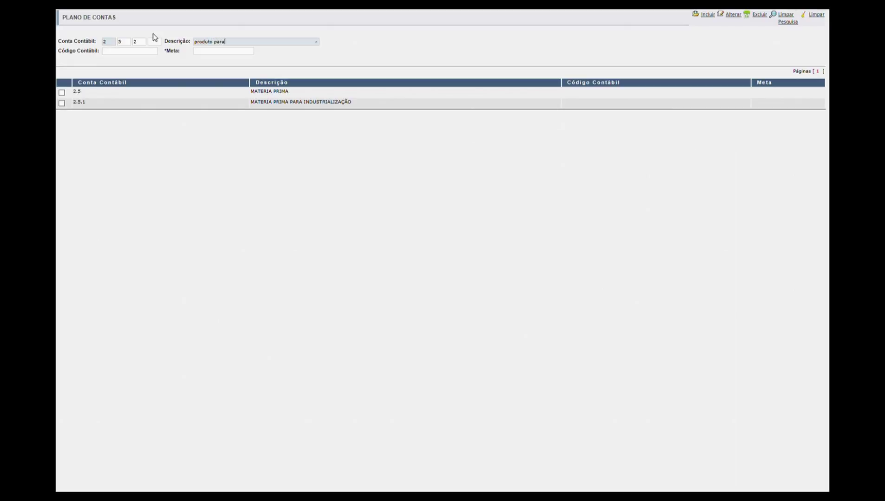
type(" revenda")
key("Return")
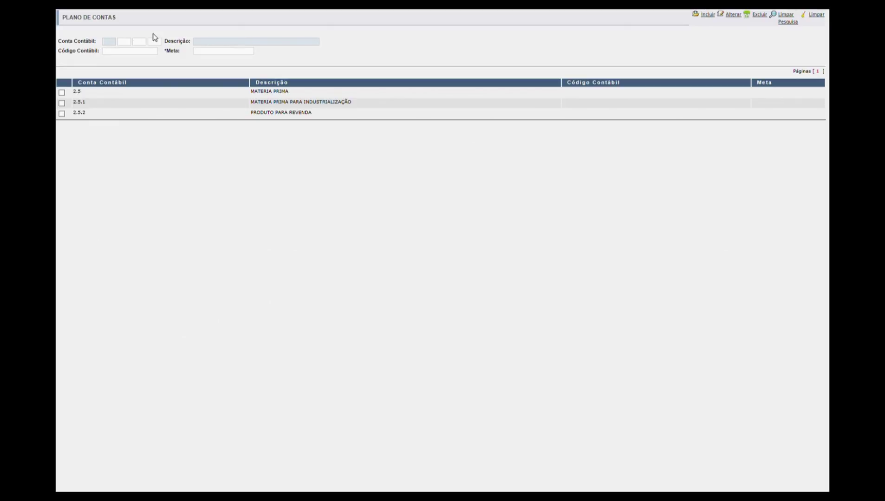
- Add account 2.5.1.1 with the description INSUMO PARA INDUSTRIALIZAÇÃO, using the MATERIA PRIMA PARA INDUSTRIALIZAÇÃO entry as its base
left_click(275, 105)
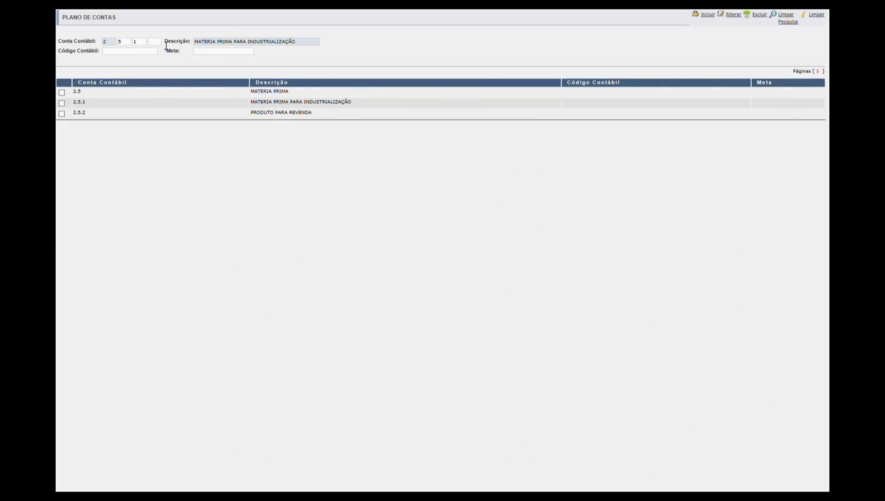
left_click(160, 43)
type("1")
left_click(299, 46)
left_click_drag(299, 47, 194, 44)
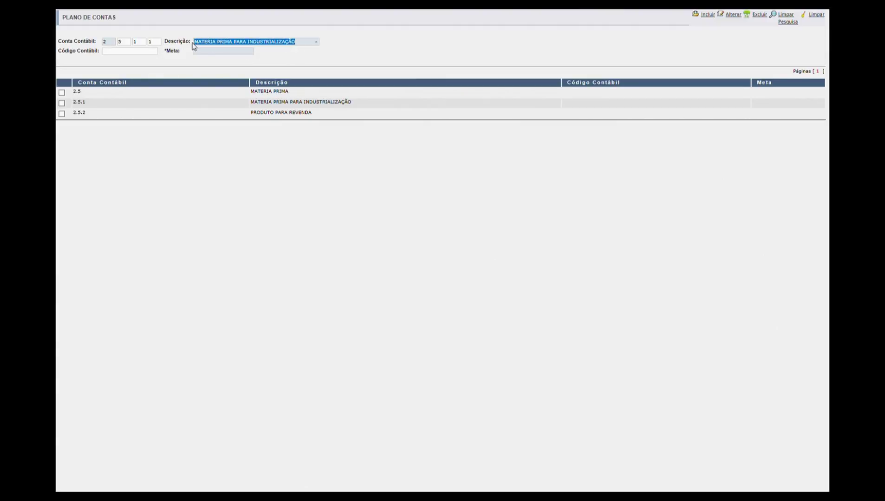
key("BackSpace")
type("insumo para insdui")
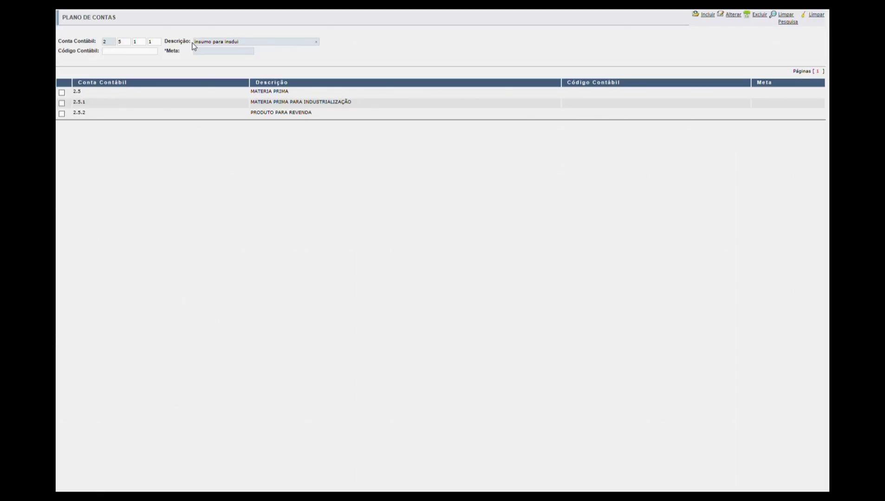
key("BackSpace")
key("BackSpace")
key("BackSpace")
type("dustrialçlizaçã")
key("Return")
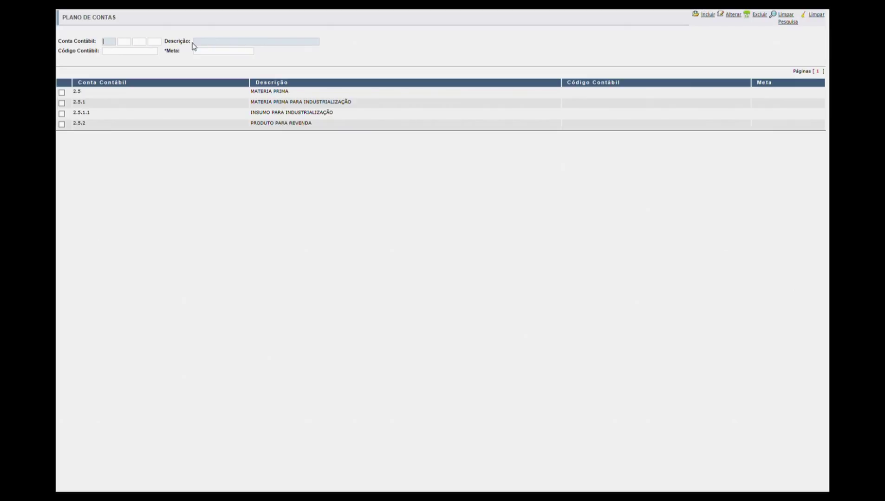
- Add account 2.5.2.1 with the description PRODUTOS PARA COMERCIALIZAÇÃO, using the PRODUTO PARA REVENDA entry as its base
left_click(266, 124)
left_click(157, 43)
type("1")
key("Tab")
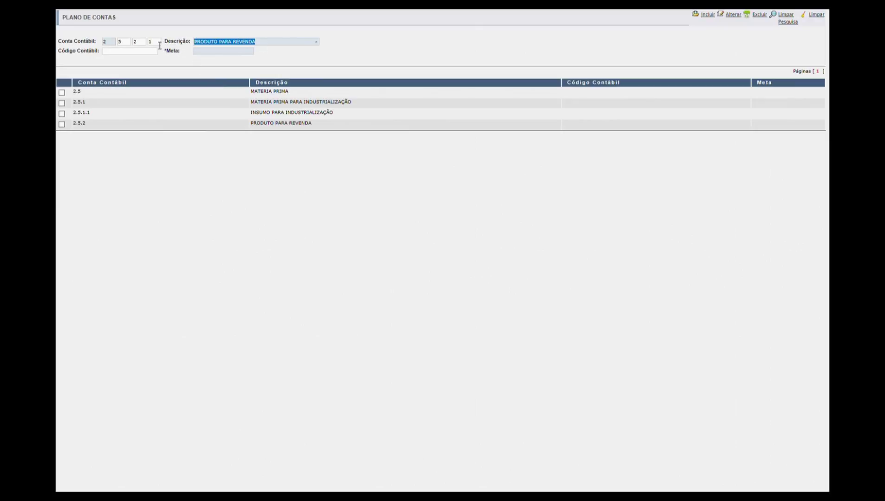
type("produtos")
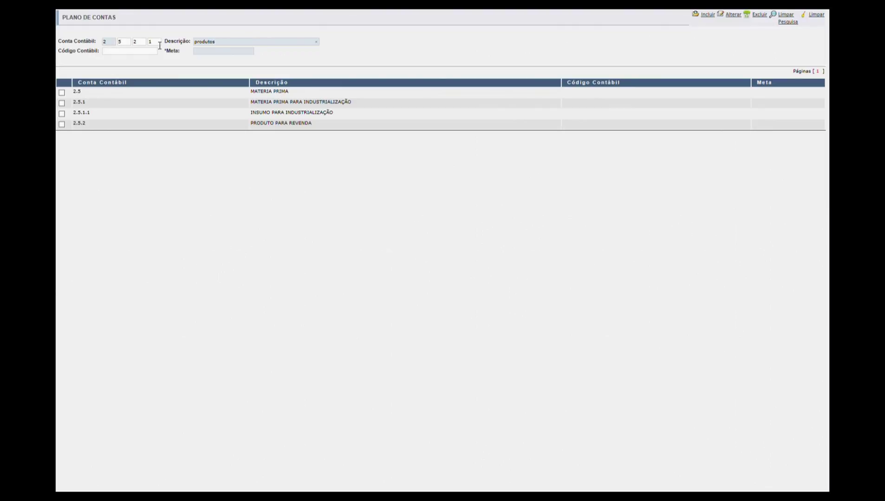
type("para revenda")
key("Tab")
left_click(258, 46)
left_click_drag(258, 46, 228, 45)
type("comercialização")
key("Return")
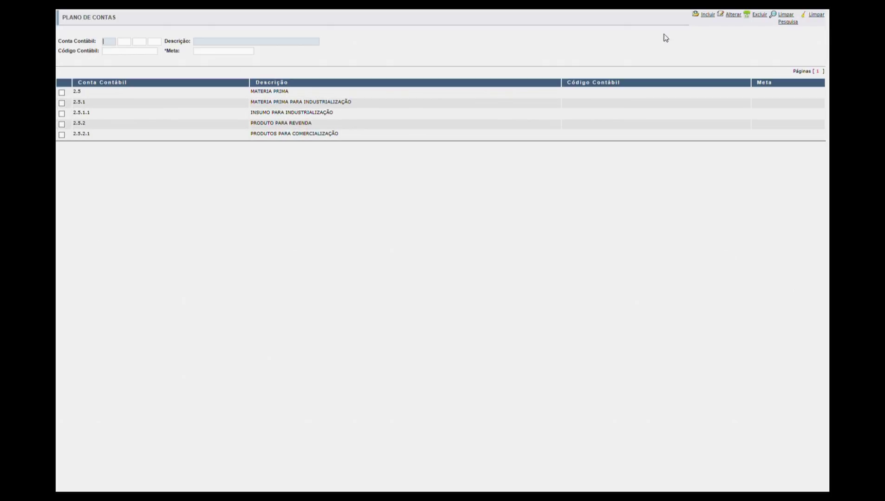
- Clear the current account search and filter the chart of accounts to account 2.6, leaving the description criterion empty
left_click(792, 26)
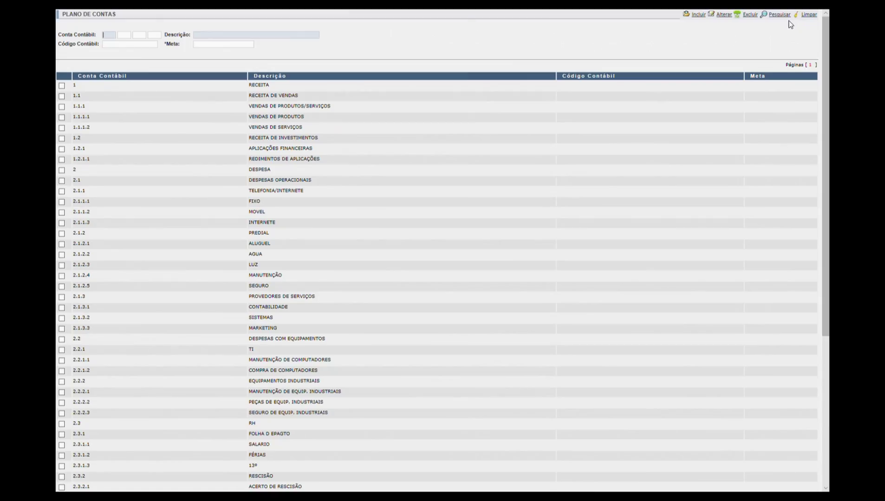
scroll(277, 293, "down", 7)
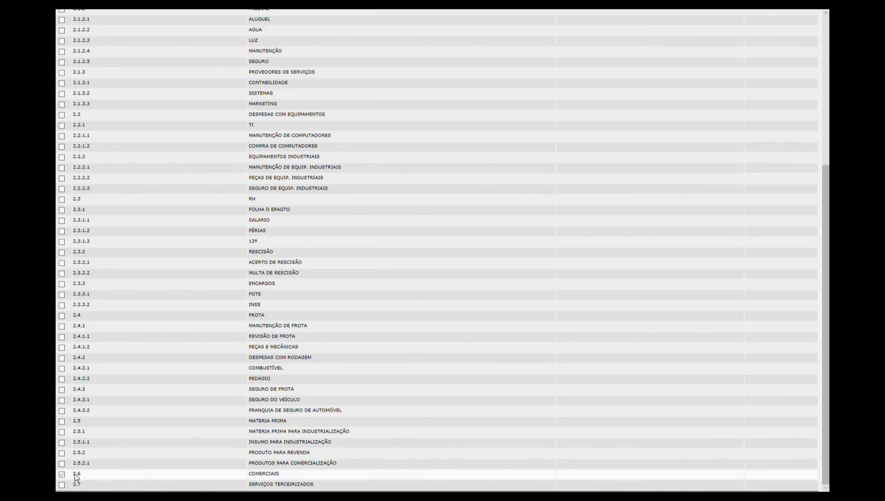
left_click(75, 475)
left_click_drag(260, 35, 168, 36)
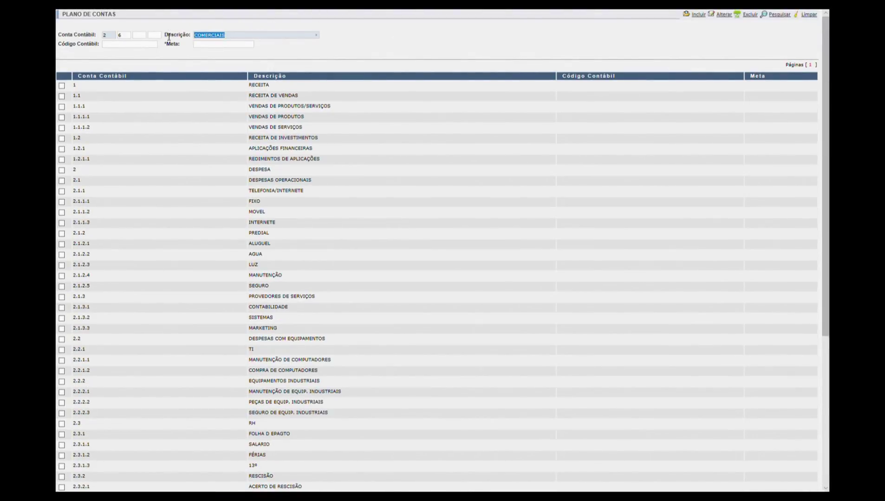
key("BackSpace")
left_click(780, 15)
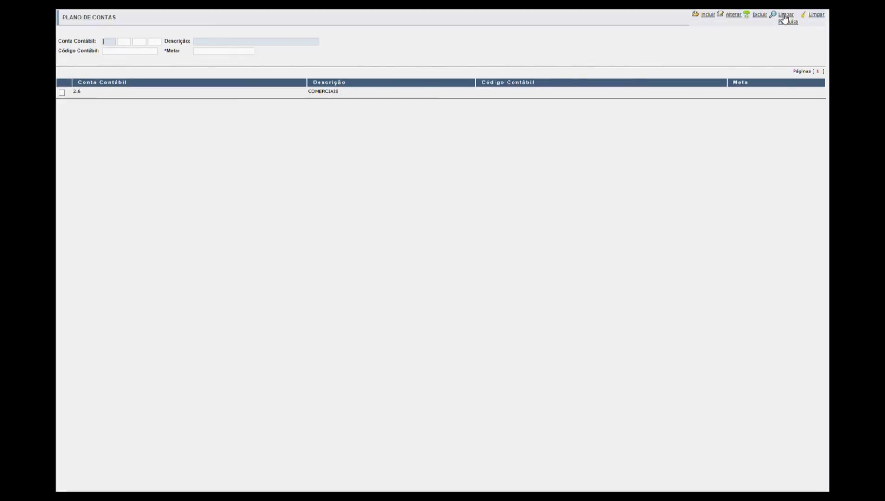
- Add account 2.6.1 with the description ENCARGOS COMERCIAIS, using the COMERCIAIS entry as its base
left_click(62, 92)
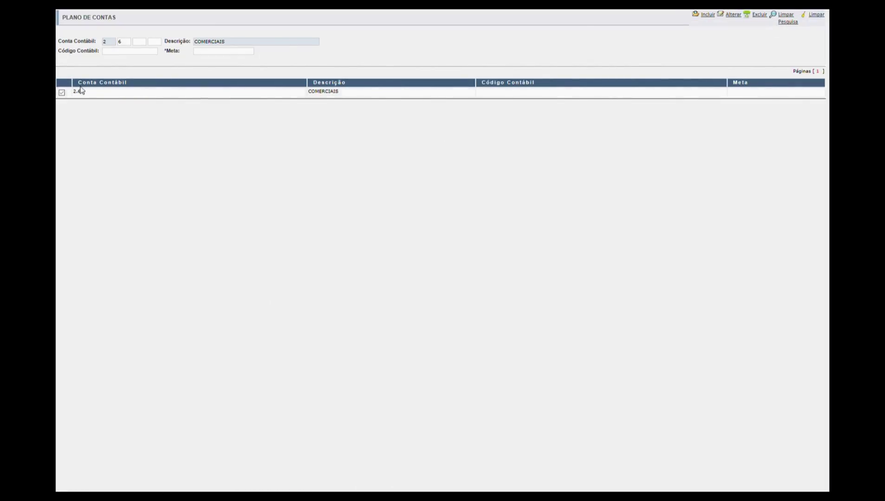
left_click(143, 46)
type("1")
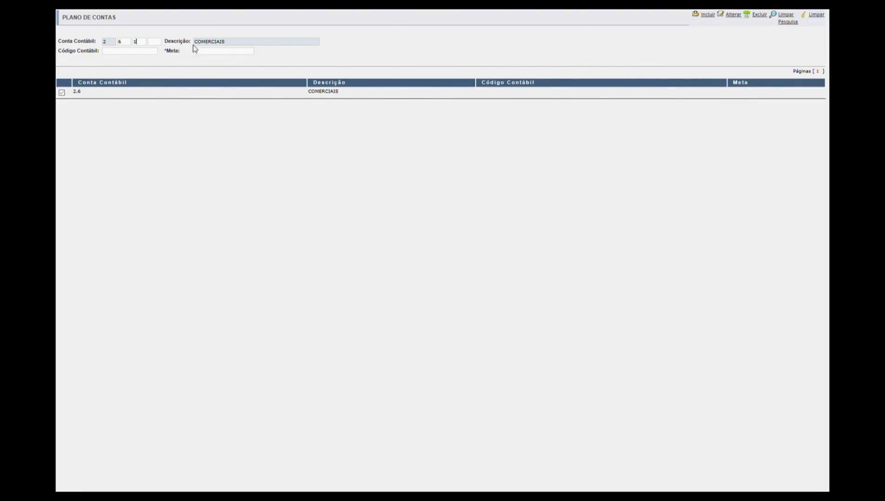
left_click_drag(245, 44, 182, 45)
type("encargos comerciais")
key("Return")
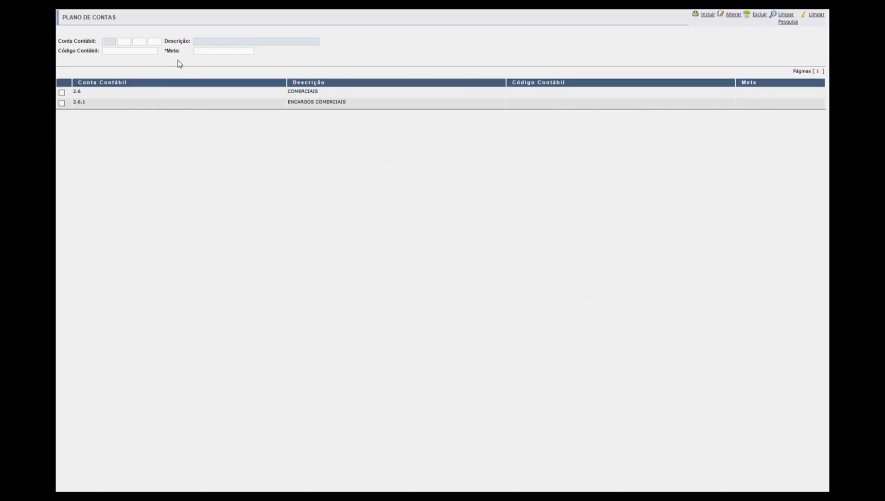
- Add account 2.6.1.1 with the description ICMS, using the ENCARGOS COMERCIAIS entry as its base
left_click(168, 102)
left_click(155, 42)
type("1")
key("Tab")
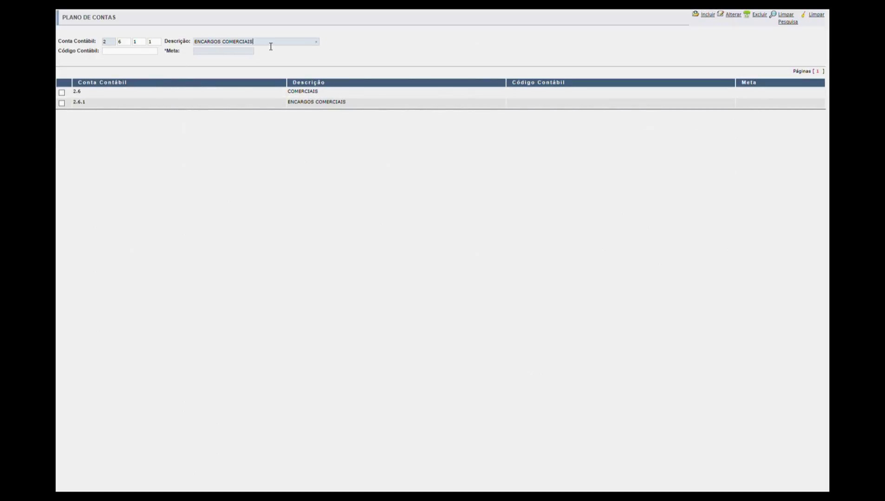
type("icms")
key("Return")
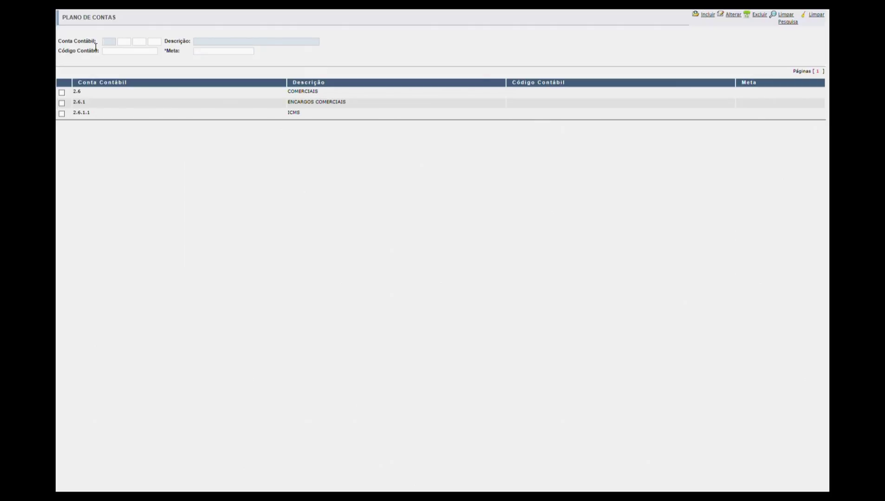
- Add account 2.6.1.2 with the description PIS, using the ICMS entry as its base
left_click(303, 115)
double_click(153, 43)
type("2")
key("Tab")
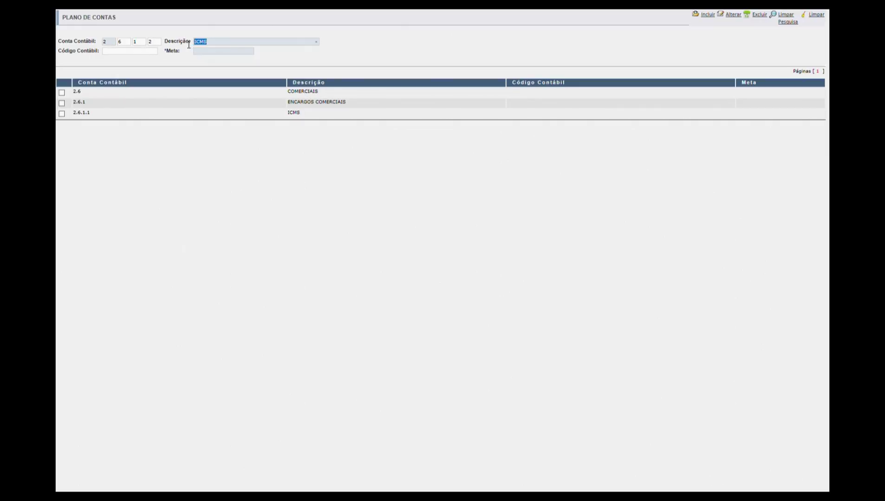
type("pis")
key("Tab")
key("Return")
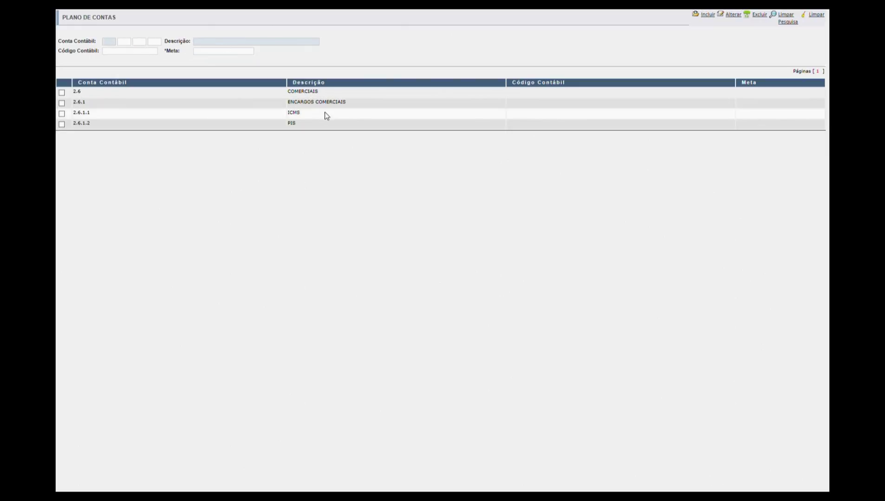
- Add account 2.6.1.3 with the description COFINS, using the PIS entry as its base
left_click(291, 123)
double_click(196, 42)
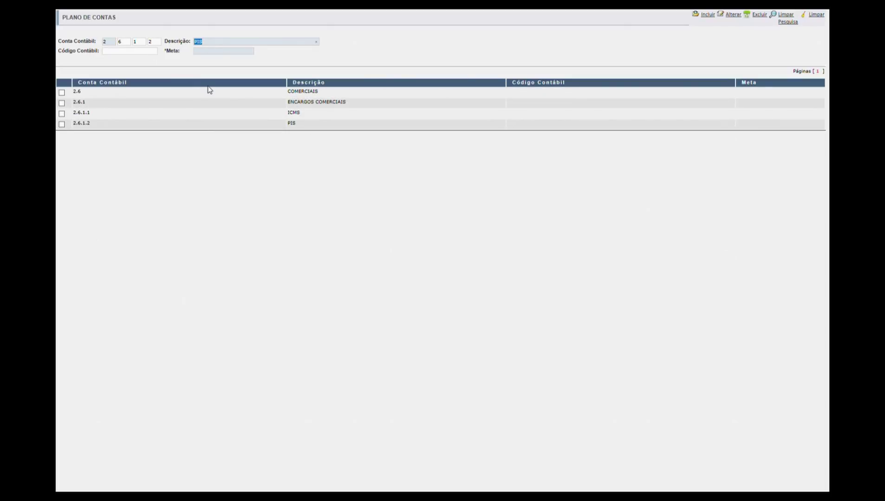
triple_click(157, 40)
double_click(149, 43)
type("3")
key("Tab")
type("c")
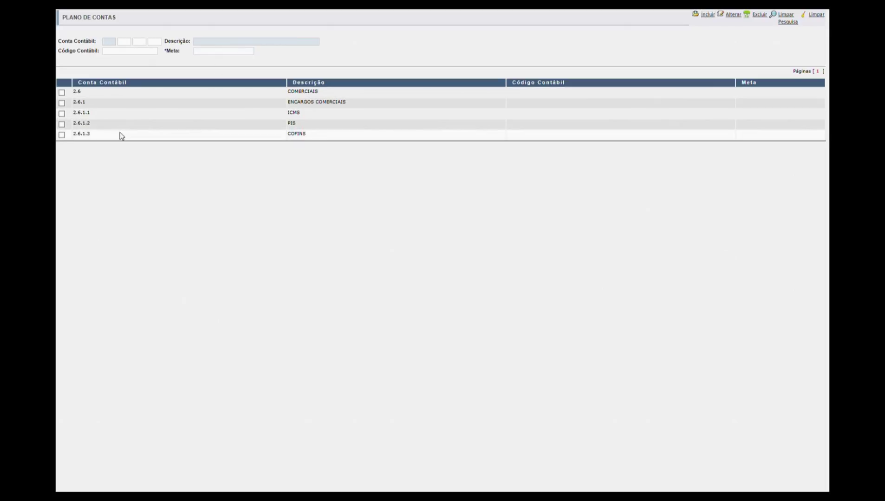
- Add account 2.6.1.4 with the description IPI, using the COFINS entry as its base
left_click(118, 134)
type("4")
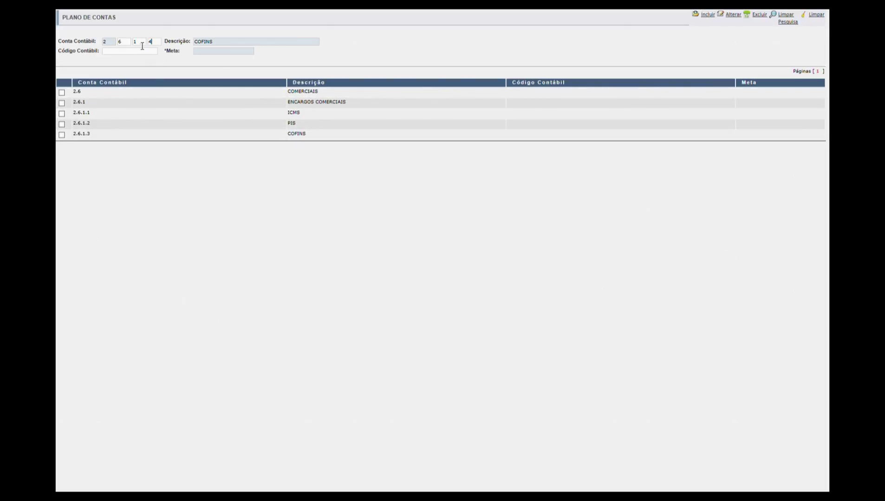
key("Tab")
type("ipi")
key("Return")
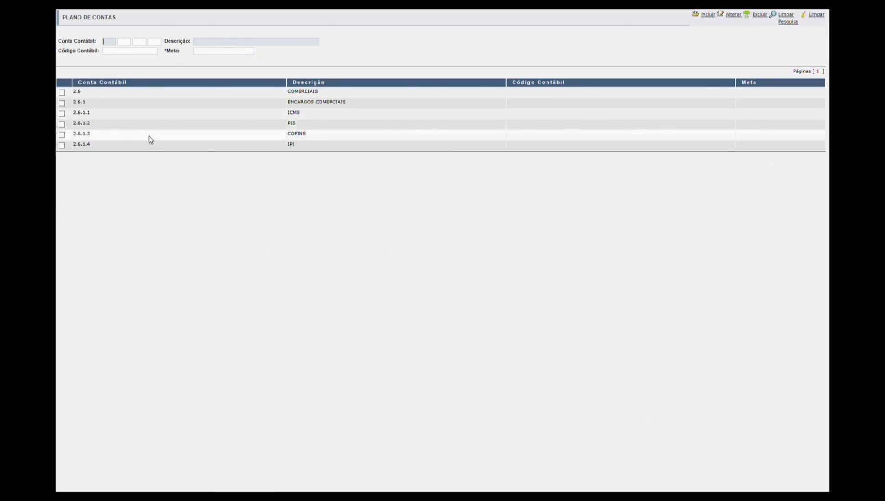
- Add account 2.6.1.5 with the description SIMPLES NACIONAL, using the IPI entry as its base
double_click(148, 43)
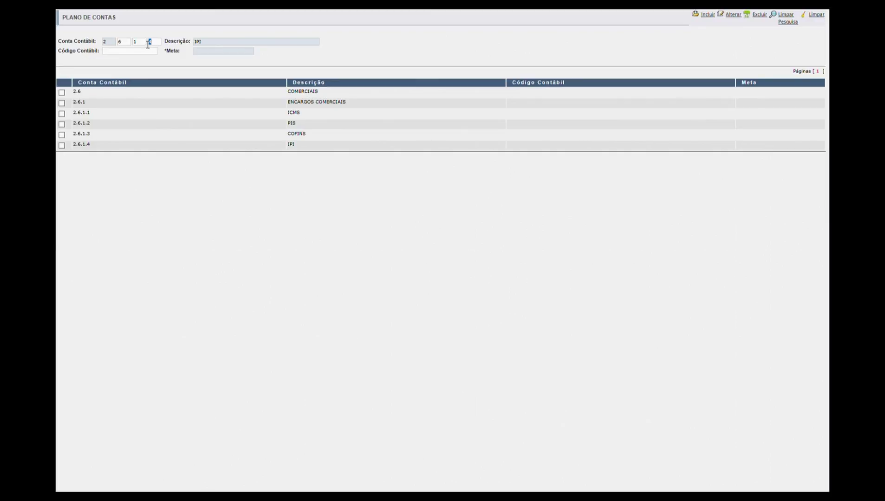
type("5")
left_click_drag(220, 45, 163, 43)
type("simples nacional")
key("Return")
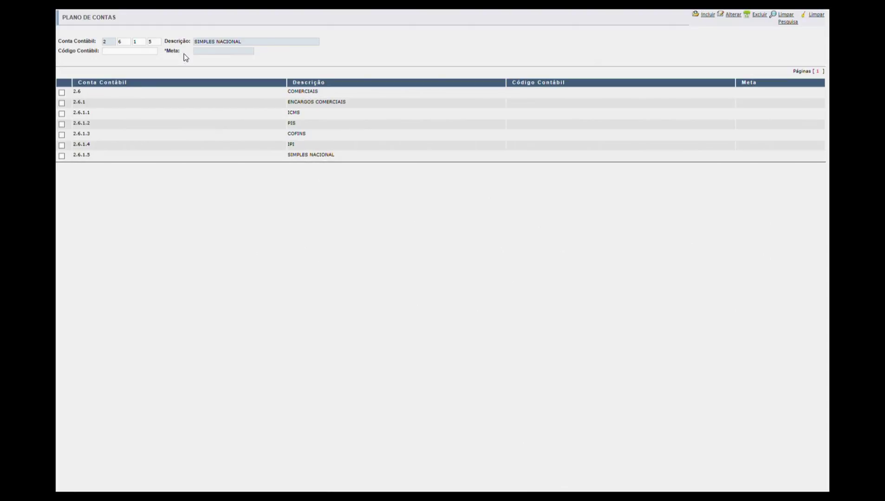
- Add account 2.6.1.6 with the description ISS, using the SIMPLES NACIONAL entry as its base
double_click(150, 42)
type("6")
key("Tab")
type("iss")
key("Return")
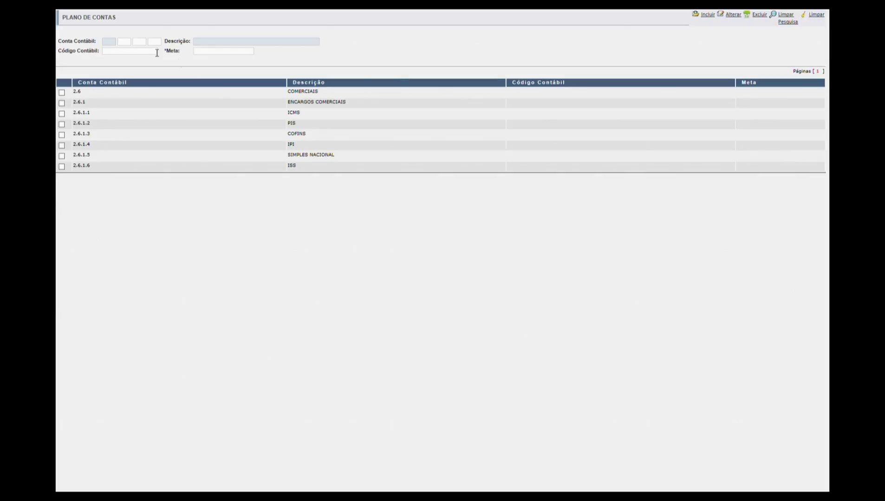
- Add account 2.6.2 with the description COMISSÕES COMERCIAIS, using the ENCARGOS COMERCIAIS entry as its base
left_click(302, 103)
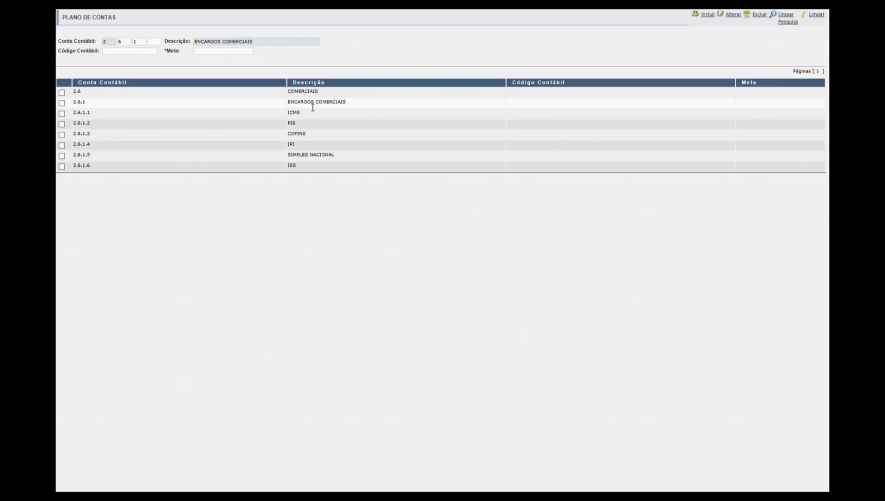
left_click_drag(142, 44, 123, 47)
type("2")
double_click(206, 43)
type("comissões")
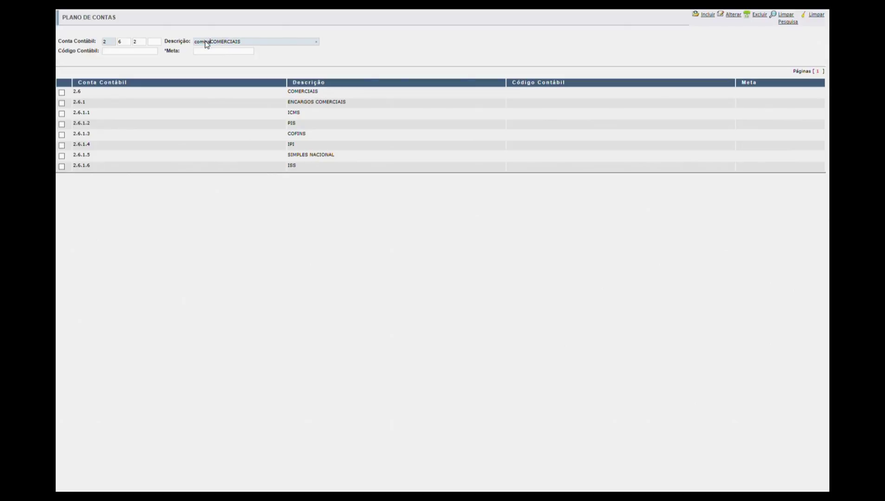
key("Tab")
key("Return")
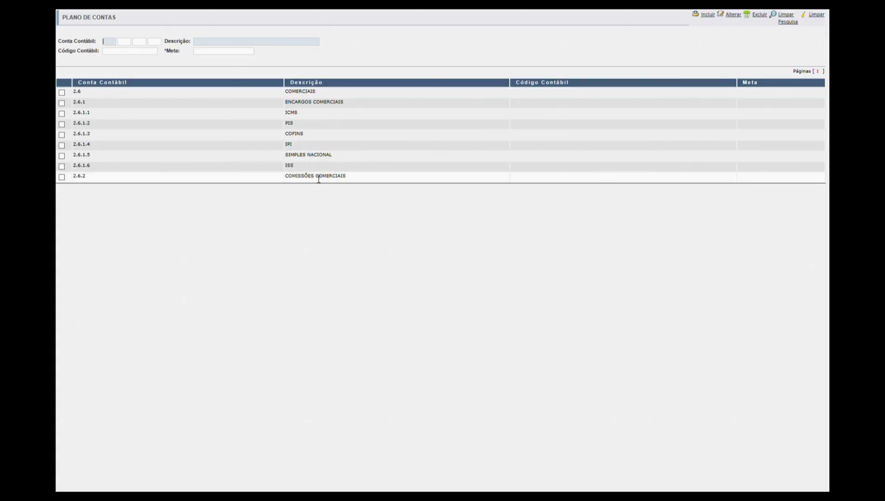
- Add account 2.6.2.1 with the description COMISSÕES DE VENDAS, using the COMISSÕES COMERCIAIS entry as its base
left_click(158, 41)
type("1")
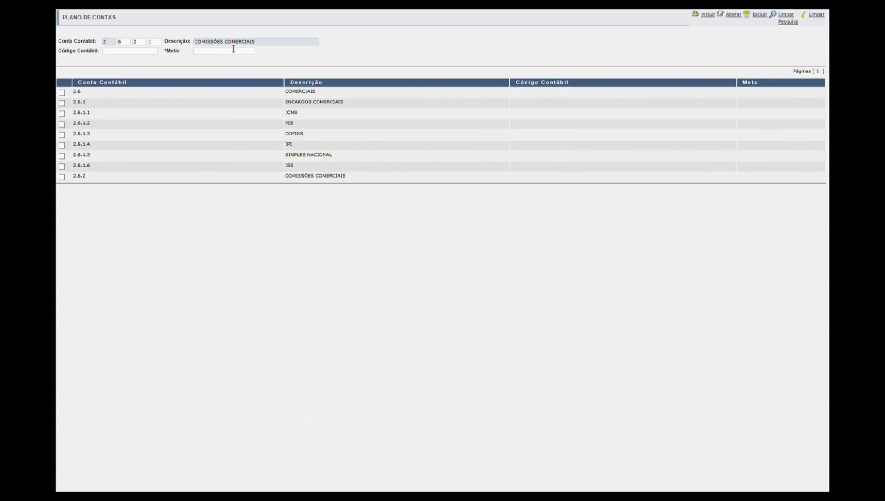
double_click(231, 43)
type("de")
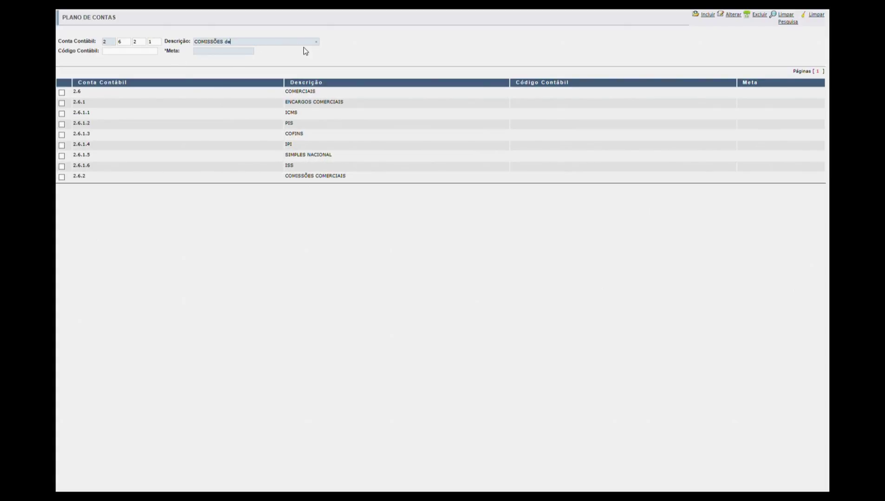
type(" vendas")
key("Return")
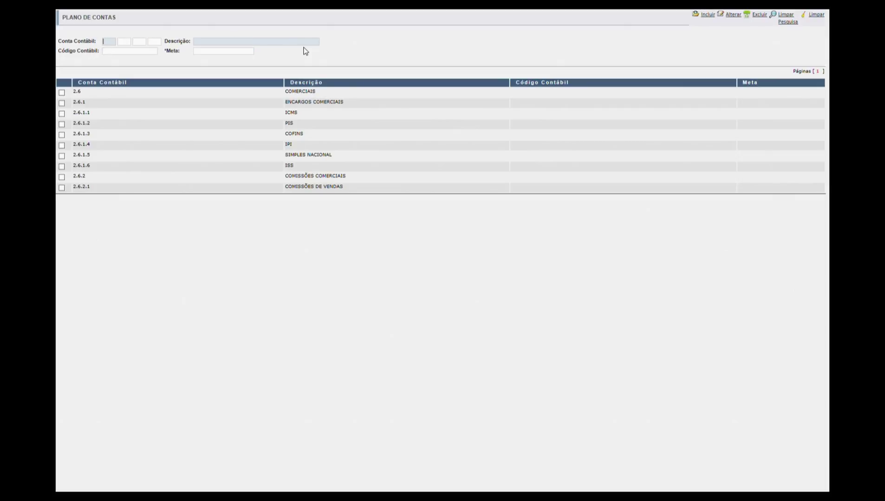
- Add account 2.6.2.2 with the description COMISSÕES DE AGENTES, using the COMISSÕES DE VENDAS entry as its base
double_click(151, 41)
type("2")
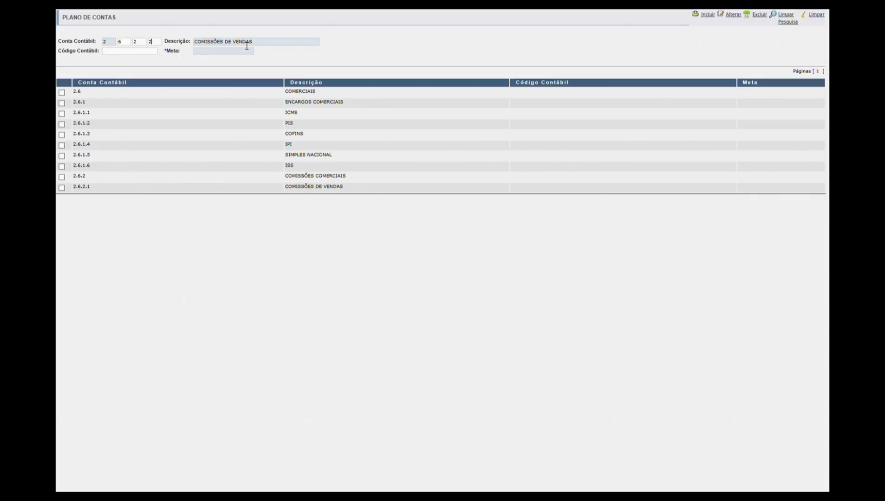
double_click(247, 43)
type("agentes")
key("Tab")
key("Return")
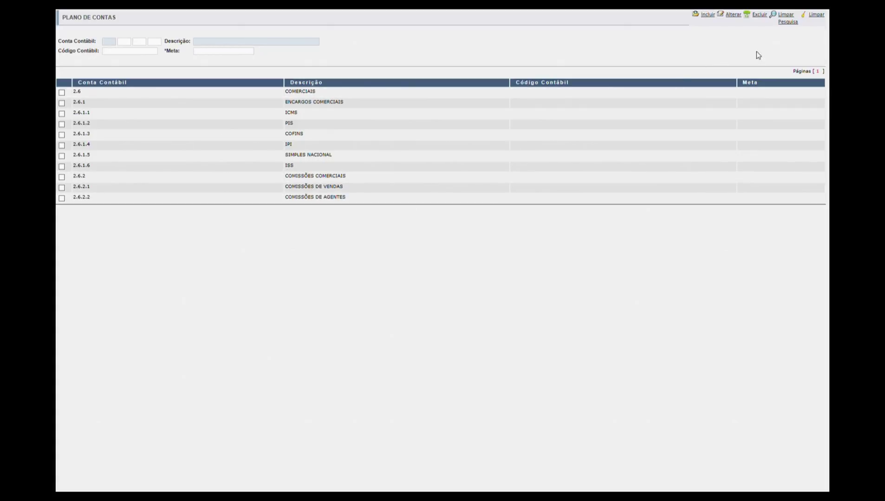
- Clear the current account search and filter the chart of accounts by account 2.7
left_click(788, 23)
scroll(142, 231, "down", 7)
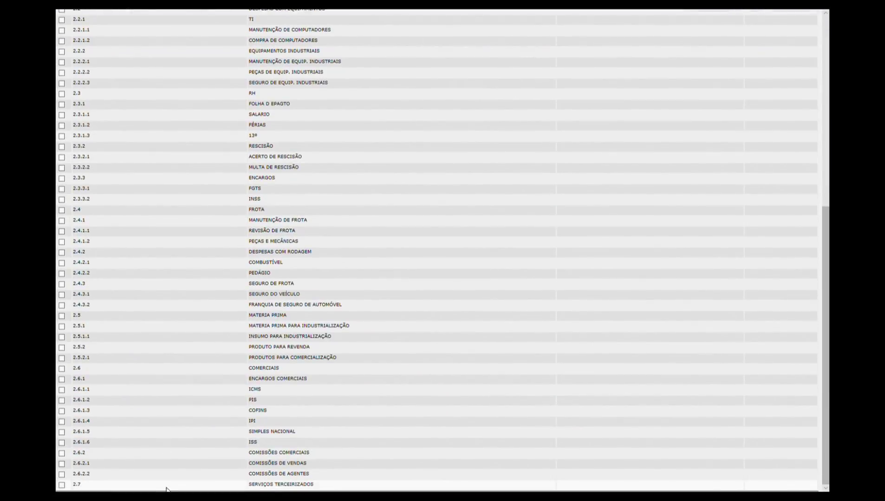
scroll(106, 463, "up", 7)
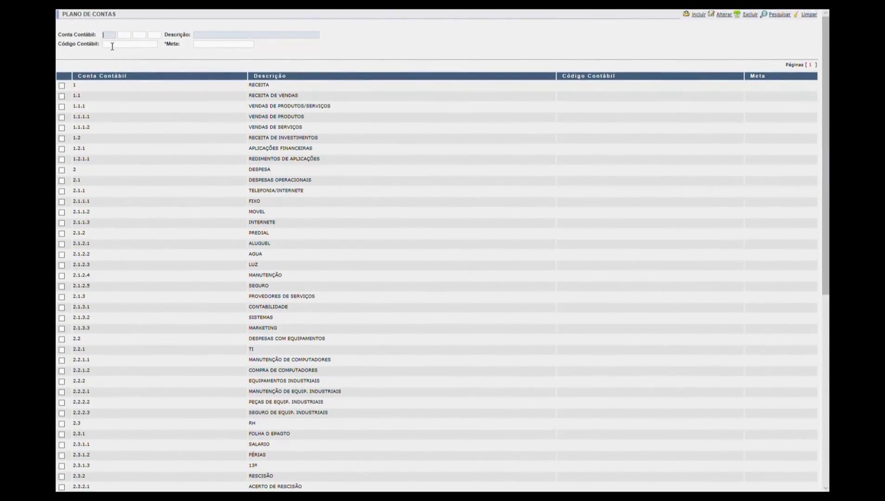
type("27")
left_click(779, 16)
- Add account 2.7.1 with the description SERVIÇOS TERC. P/ INDUSTRIALIZAÇÃO, using the SERVIÇOS TERCEIRIZADOS entry as its base
left_click(332, 93)
left_click(137, 41)
type("1")
left_click(269, 44)
type("para ins")
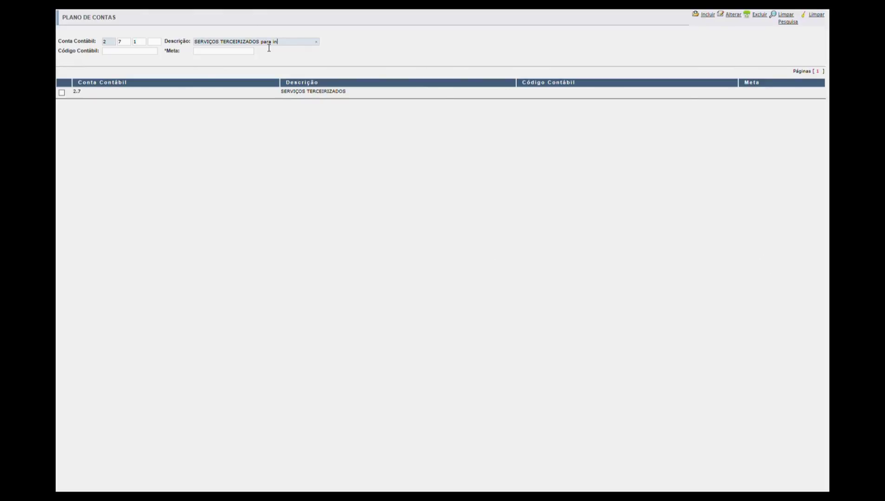
key("BackSpace")
key("BackSpace")
key("BackSpace")
key("BackSpace")
key("BackSpace")
key("BackSpace")
key("BackSpace")
key("BackSpace")
key("BackSpace")
key("BackSpace")
key("BackSpace")
key("BackSpace")
key("BackSpace")
key("BackSpace")
key("BackSpace")
key("BackSpace")
type(". p/ industiaalização")
key("Return")
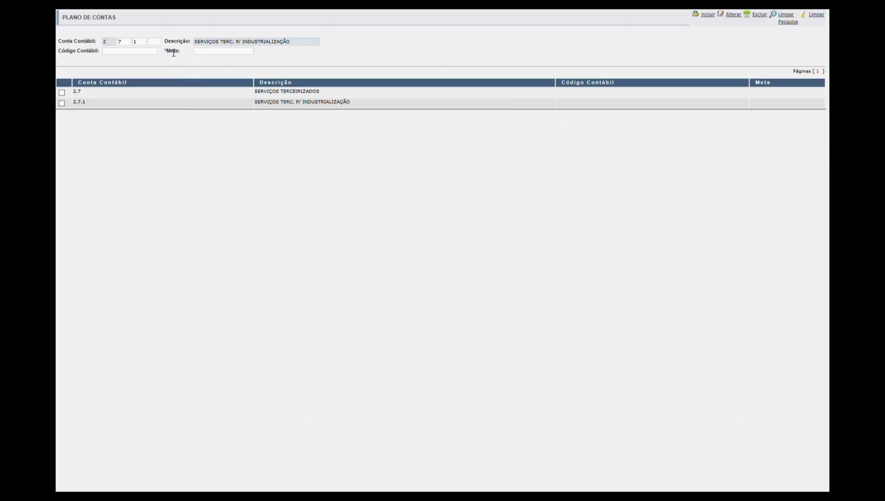
- Add account 2.7.1.1 with the description SERVIÇOS DE TERCEIROS, using the SERVIÇOS TERC. P/ INDUSTRIALIZAÇÃO entry as its base
left_click(160, 42)
type("1")
left_click_drag(237, 43, 305, 44)
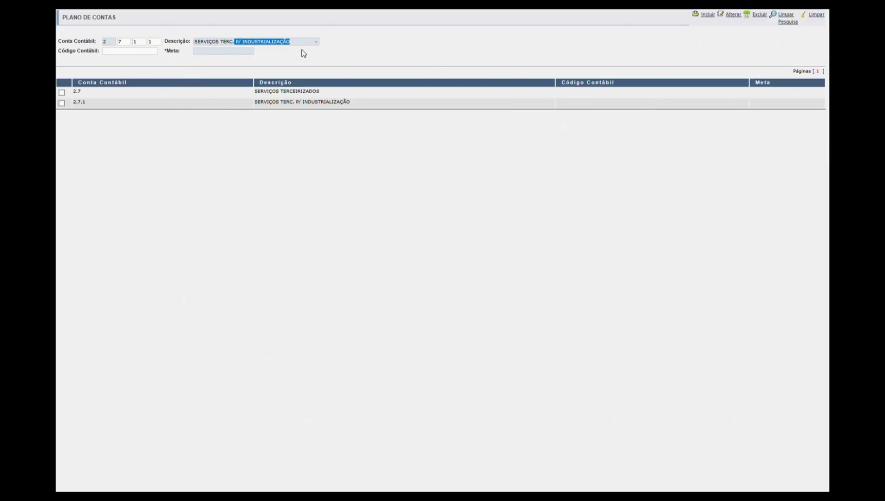
key("BackSpace")
key("BackSpace")
key("BackSpace")
key("BackSpace")
key("BackSpace")
key("BackSpace")
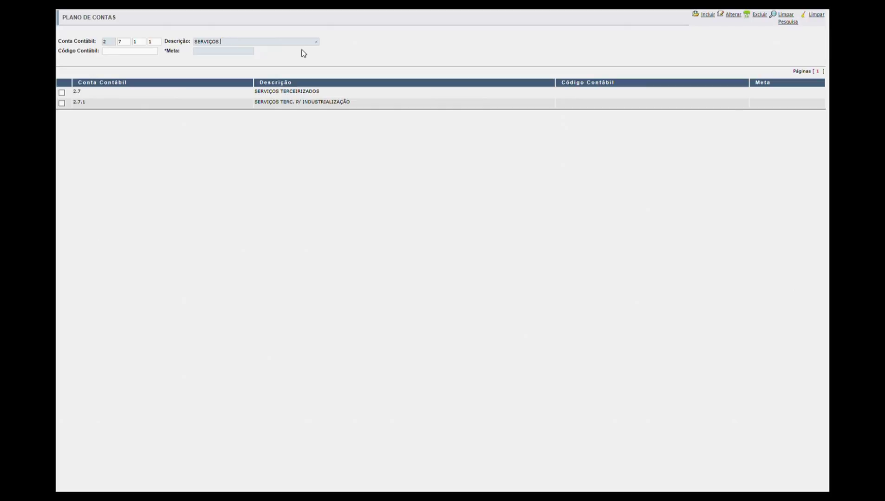
type("d eterceiros")
key("BackSpace")
key("Right")
key("Return")
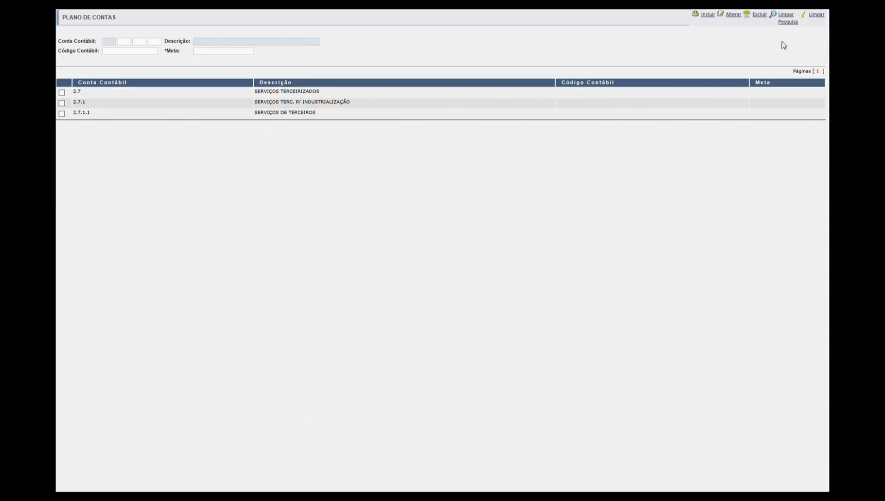
- Clear the account search and review the complete chart of accounts from the first to the last entry
left_click(786, 21)
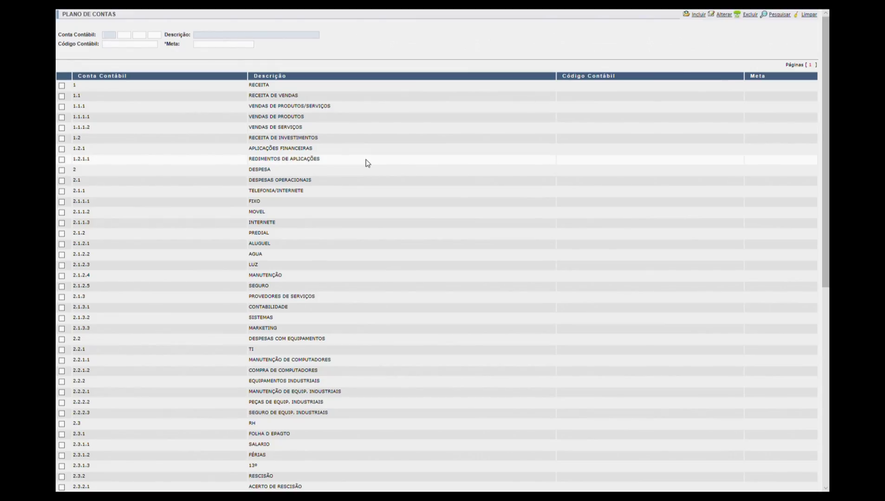
scroll(367, 167, "down", 8)
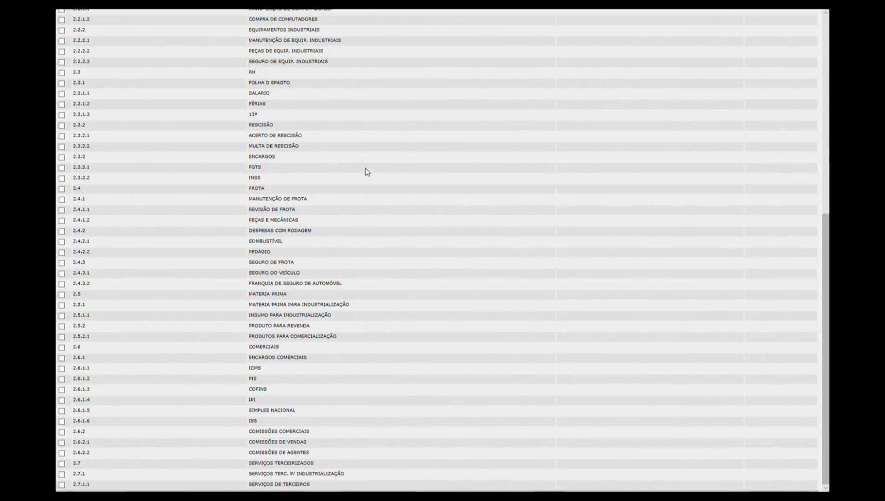
scroll(367, 172, "up", 8)
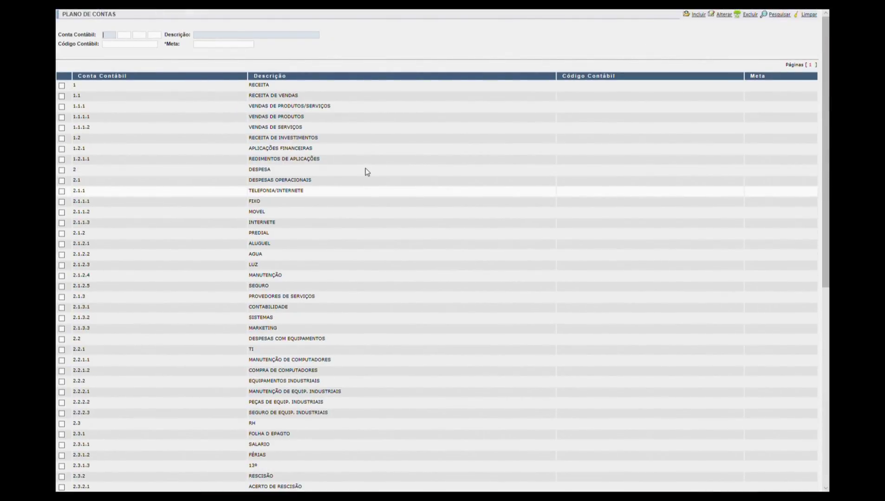